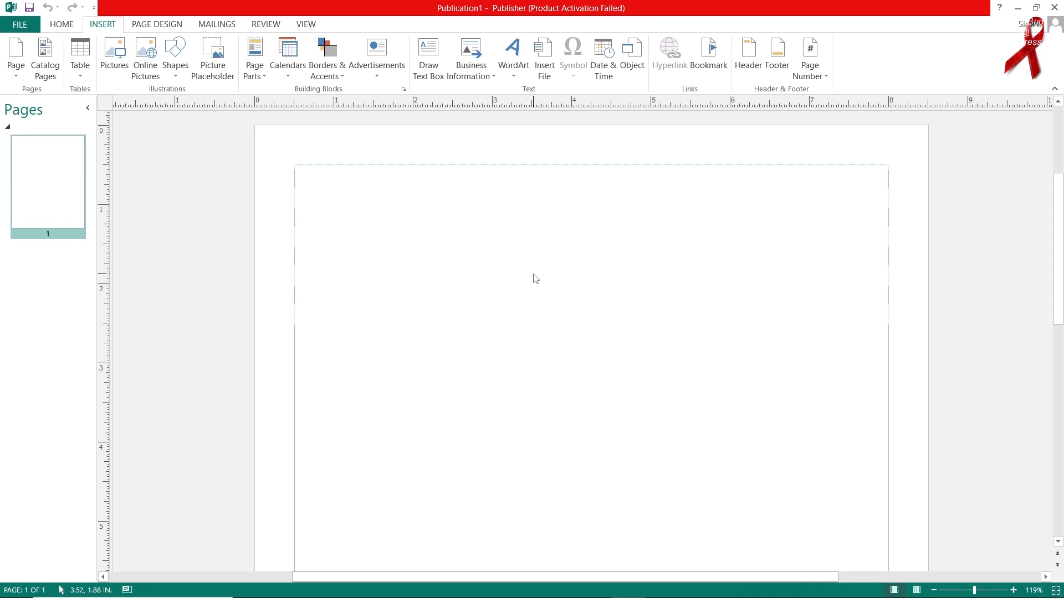
Enter the heading "One" on the blank page and paste the five sample paragraphs starting "Video provides a powerful way" below it.
{"action": "type", "text": "One"}
{"action": "key", "text": "Return"}
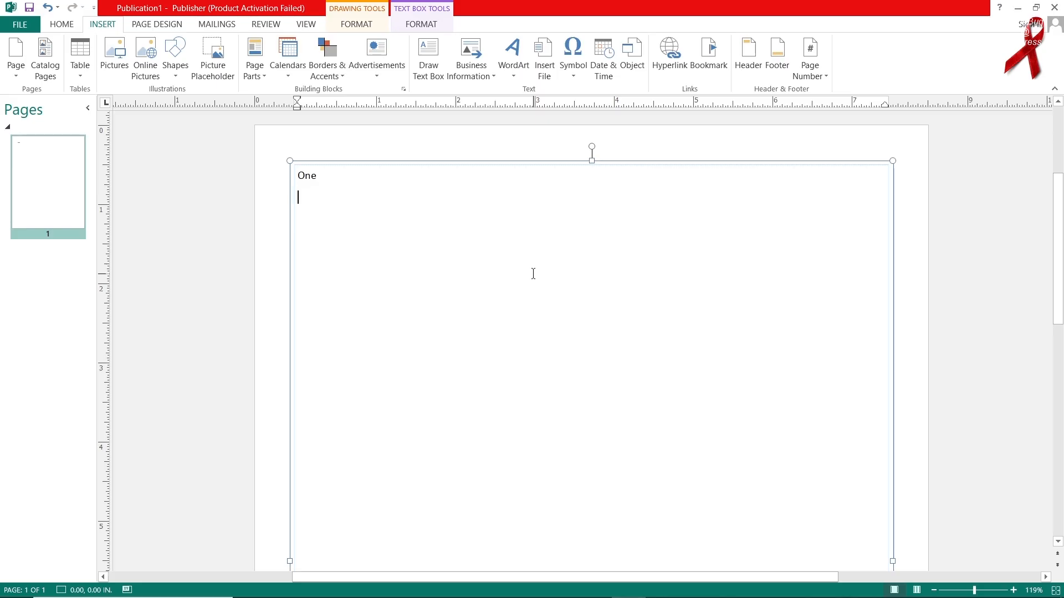
{"action": "key", "text": "ctrl"}
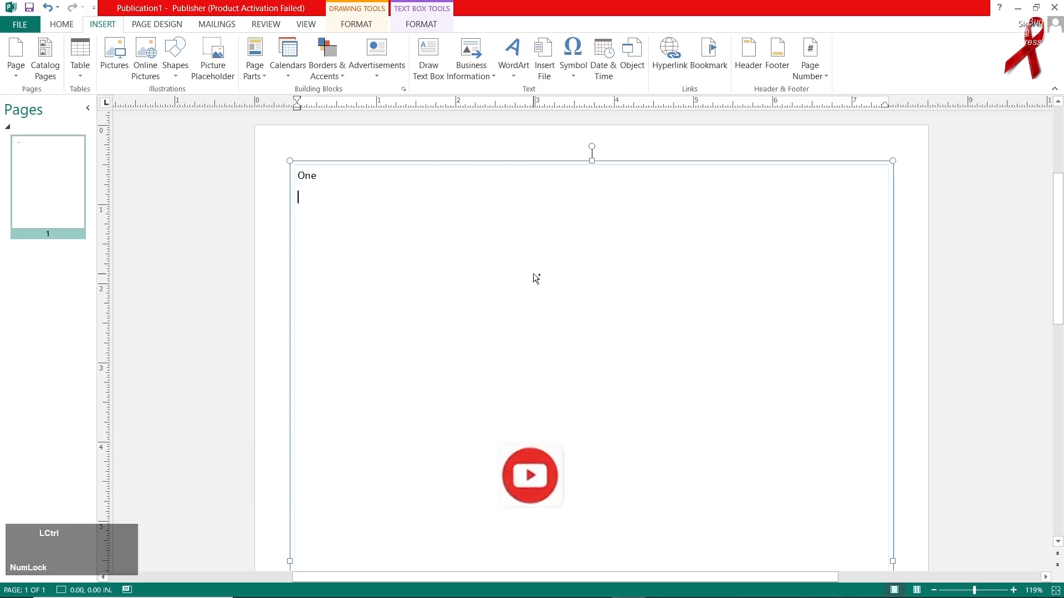
{"action": "type", "text": "Video provides a powerful way to help you prove your point. When you click Online Video, you can paste in the embed code for the video you want to add. You can also type a keyword to search online for the video that best fits your document. To make your document look professionally produced, Word provides header, footer, cover page, and text box designs that complement each other. For example, you can add a matching cover page, header, and sidebar. Click Insert and then choose the elements you want from the different galleries. Themes and styles also help keep your document coordinated. When you click Design and choose a new Theme, the pictures, charts, and SmartArt graphics change to match your new theme. When you apply styles, your headings change to match the new theme. Save time in Word with new buttons that show up where you need them. To change the way a picture fits in your document, click it and a button for layout options appears next to it. When you work on a table, click where you want to add a row or a column, and then click the plus sign. Reading is easier, too, in the new Reading view. You can collapse parts of the document and focus on the text you want. If you need to stop reading before you reach the end, Word remembers where you left off - even on another device."}
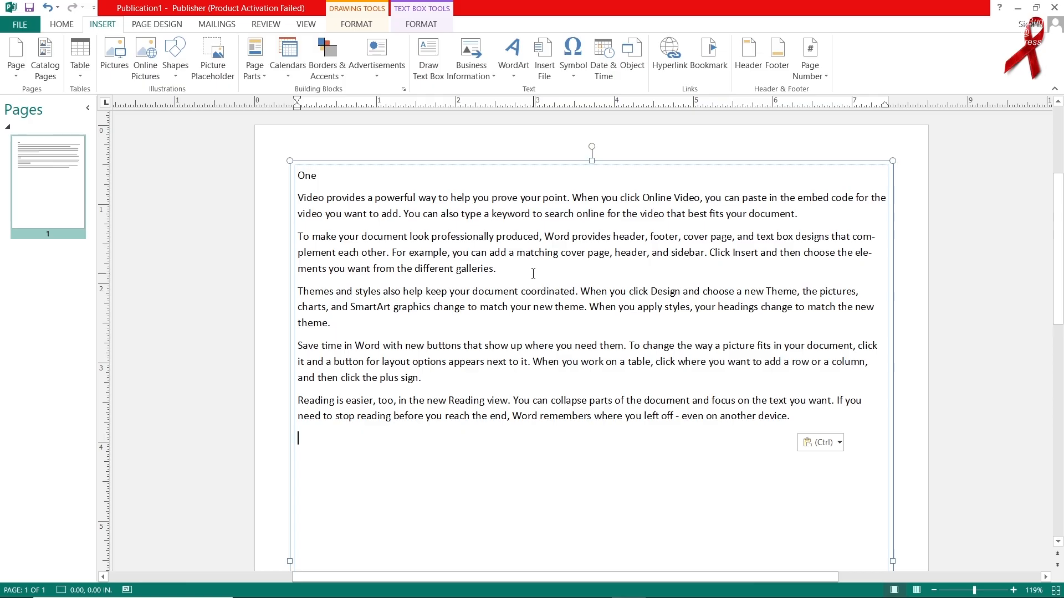
Add the heading "Two" after the first block of text and paste the same sample paragraphs under it.
{"action": "type", "text": "Two"}
{"action": "key", "text": "Return"}
{"action": "left_click_drag", "start_coordinate": [298, 175], "coordinate": [324, 176]}
{"action": "left_click", "coordinate": [317, 438]}
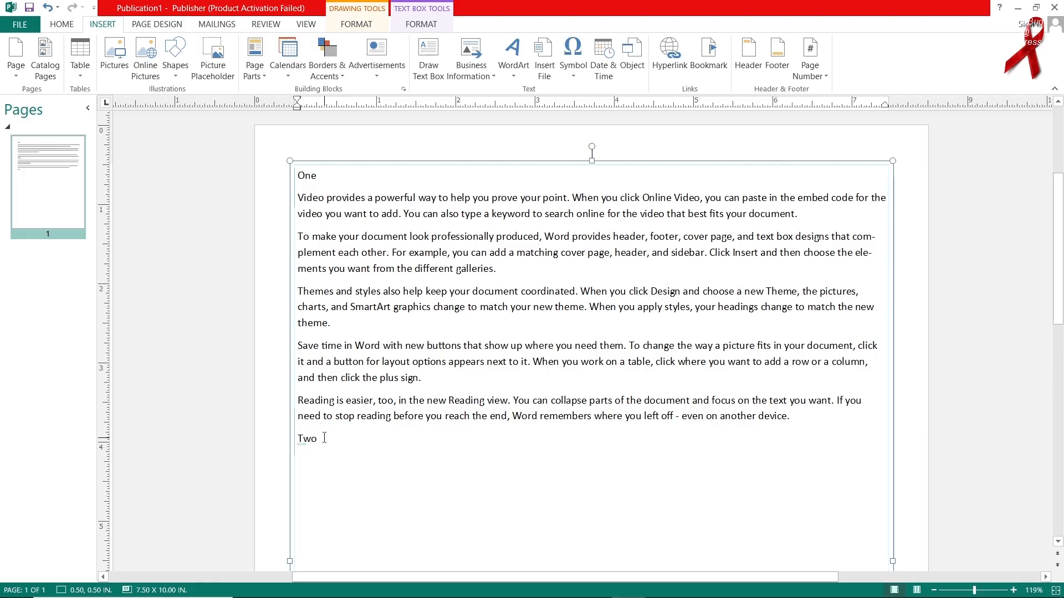
{"action": "left_click", "coordinate": [324, 439]}
{"action": "key", "text": "Return"}
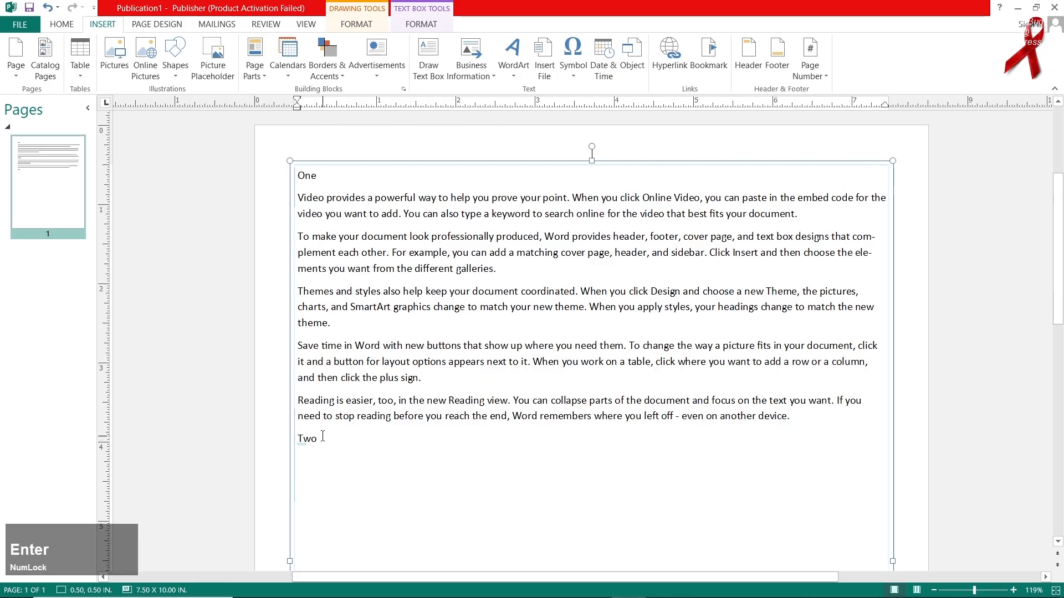
{"action": "key", "text": "ctrl"}
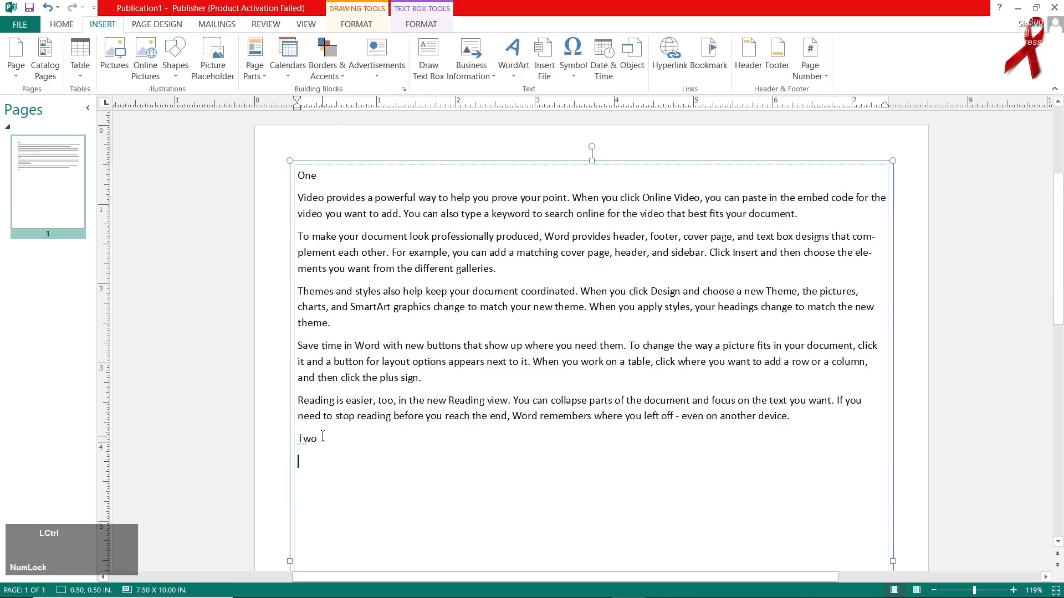
{"action": "key", "text": "ctrl+v"}
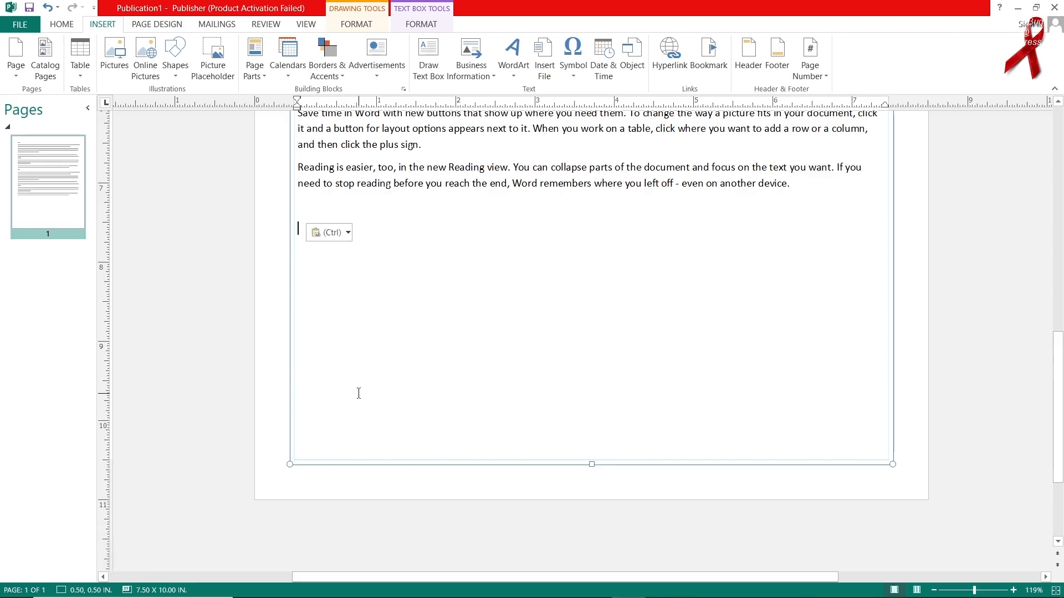
Add the heading "Three" below the second block of text and paste the sample paragraphs under it.
{"action": "mouse_move", "coordinate": [504, 594]}
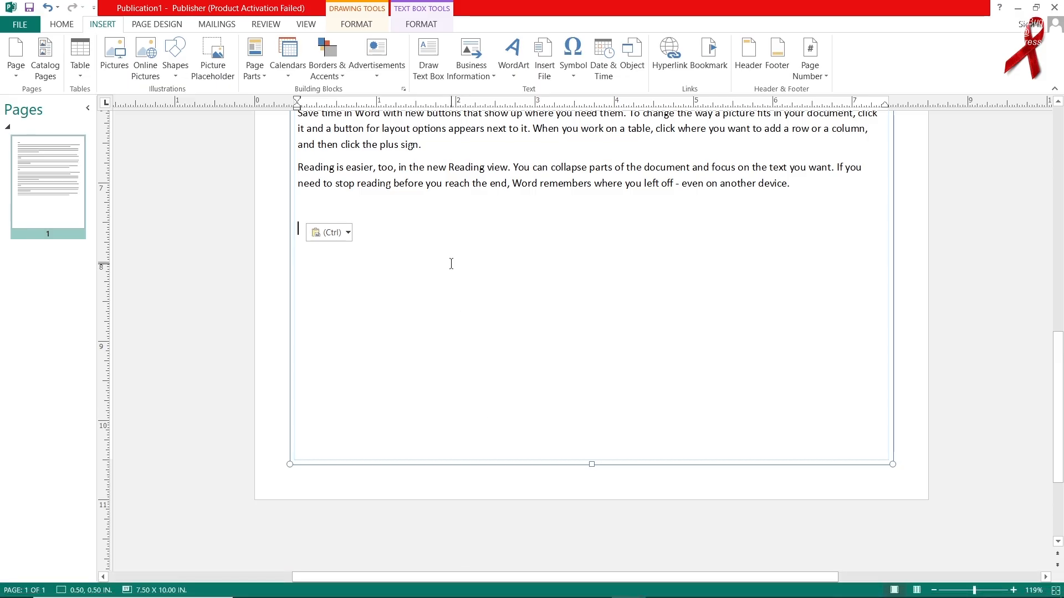
{"action": "type", "text": "Three"}
{"action": "key", "text": "Return"}
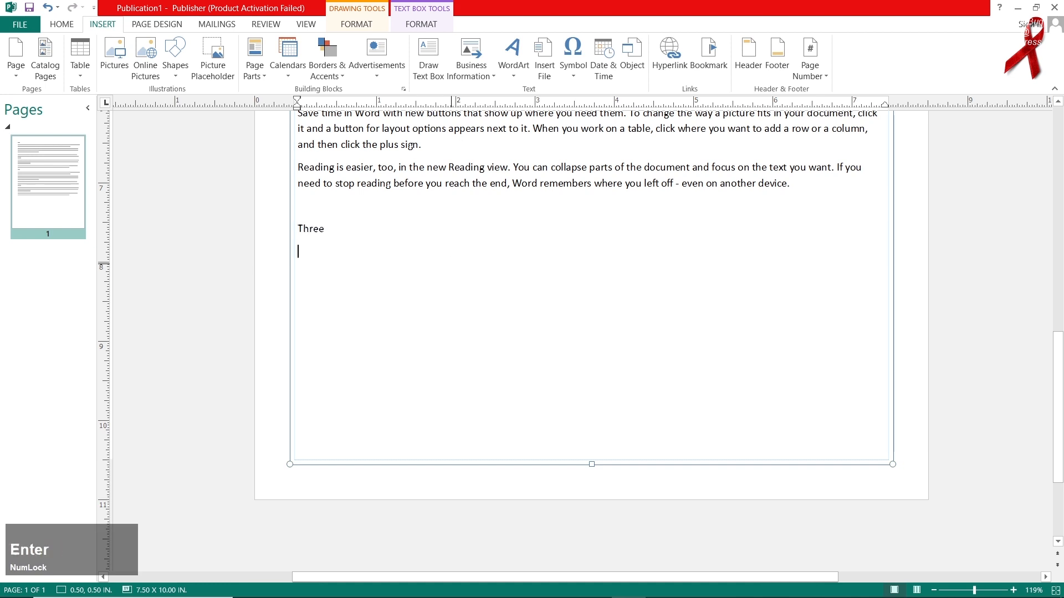
{"action": "key", "text": "ctrl"}
{"action": "type", "text": "Video provides a powerful way to help you prove your point. When you click Online Video, you can paste in the embed code for the video you want to add. You can also type a keyword to search online for the video that best fits your document. To make your document look professionally produced, Word provides header, footer, cover page, and text box designs that complement each other. For example, you can add a matching cover page, header, and sidebar. Click Insert and then choose the elements you want from the different galleries. Themes and styles also help keep your document coordinated. When you click Design and choose a new Theme, the pictures, charts, and SmartArt graphics change to match your new theme. When you apply styles, your headings change to match the new theme. Save time in Word with new buttons that show up where you need them. To change the way a picture fits in your document, click it and a button for layout options appears next to it. When you work on a table, click where you want to add a row or a column, and then click the plus sign."}
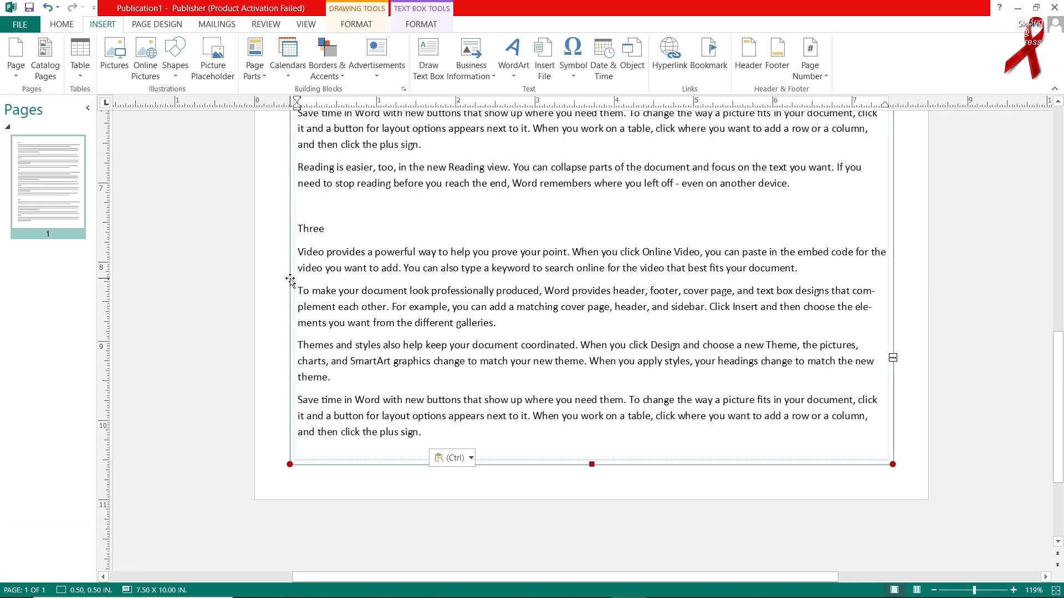
Insert 1 new blank page after the current page.
{"action": "right_click", "coordinate": [45, 183]}
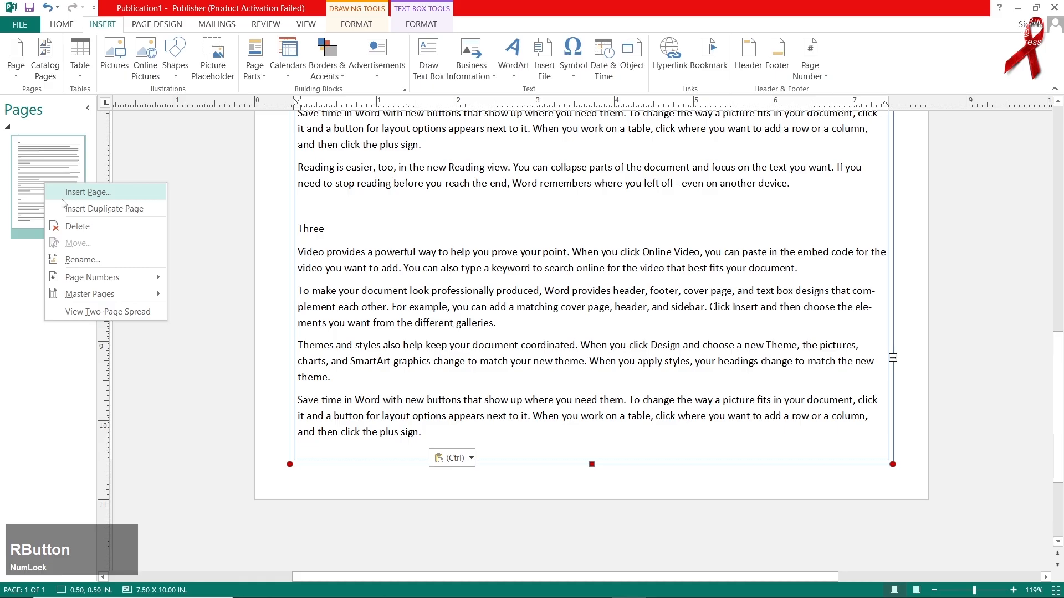
{"action": "left_click", "coordinate": [78, 193]}
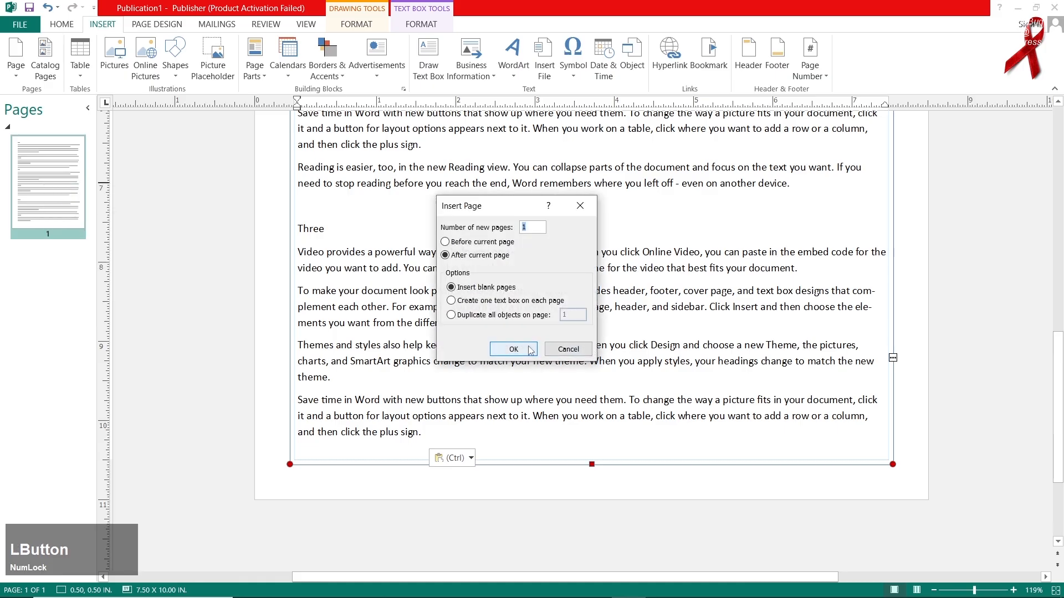
{"action": "left_click", "coordinate": [515, 351]}
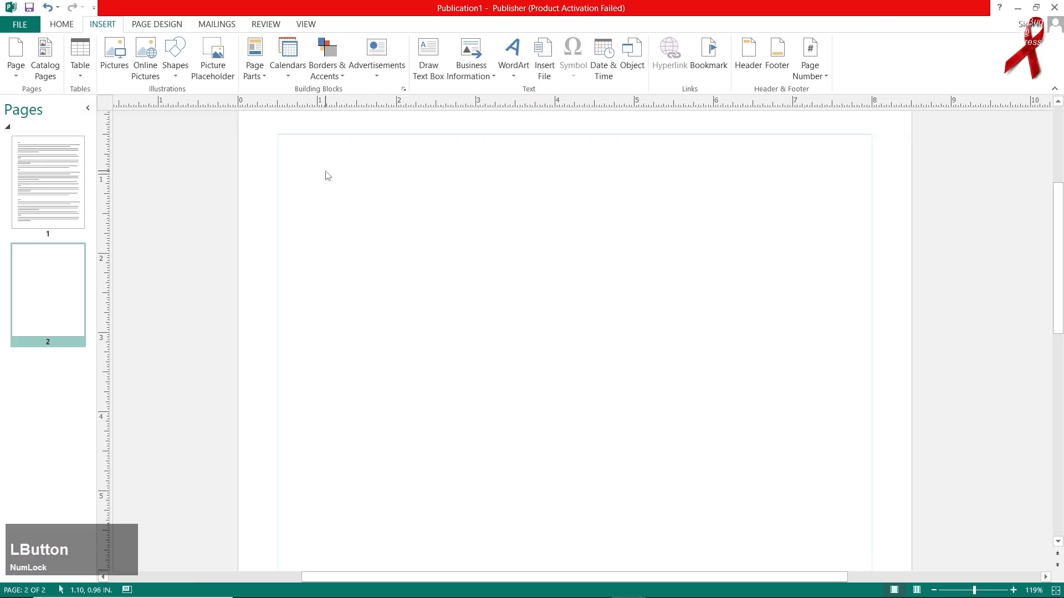
Enter the heading "Four" on page 2 and paste the sample paragraphs below it.
{"action": "type", "text": "Four"}
{"action": "key", "text": "Return"}
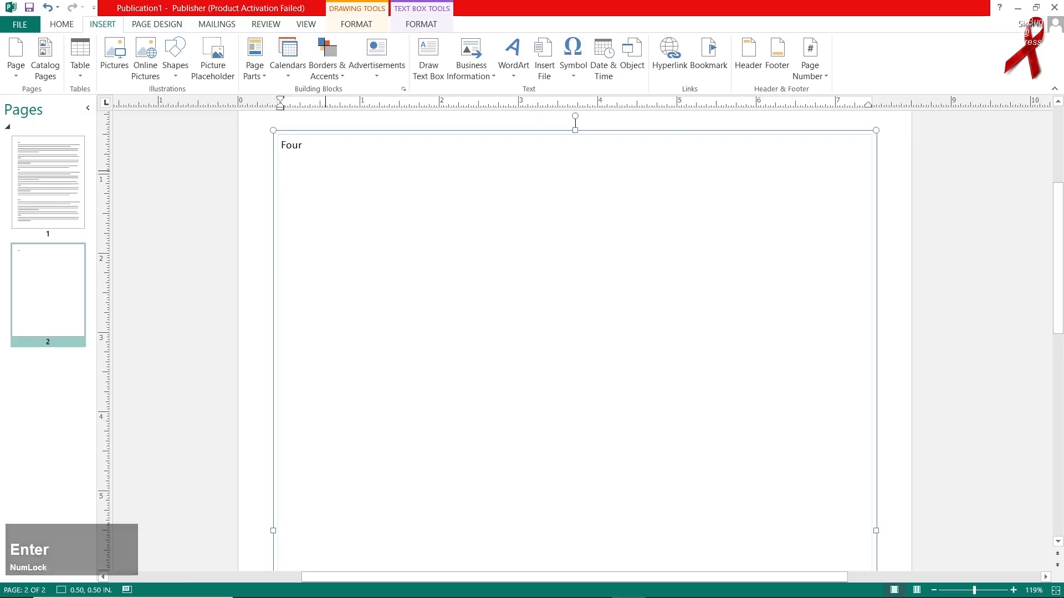
{"action": "key", "text": "ctrl"}
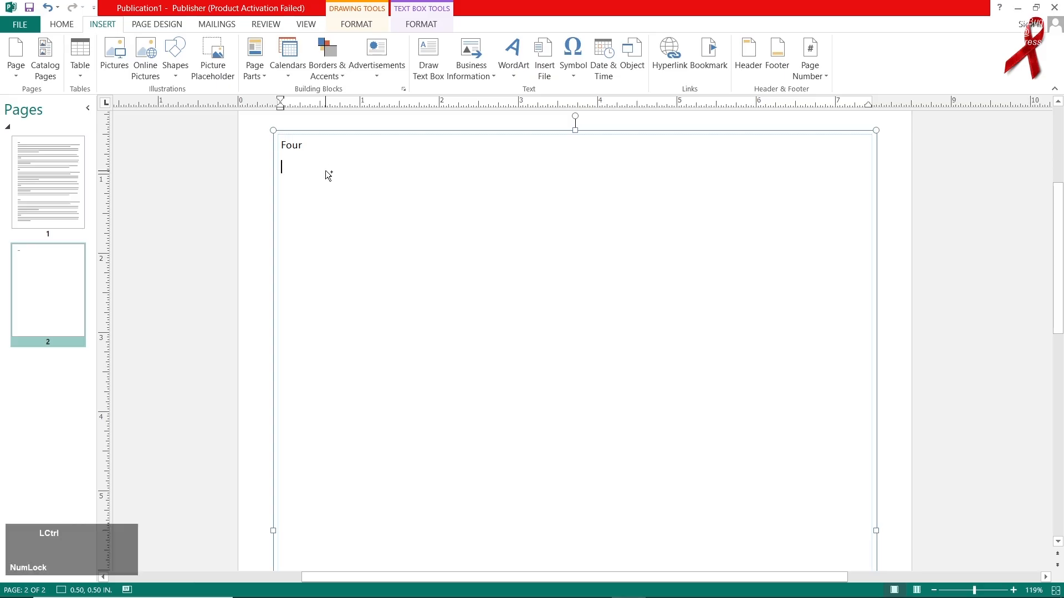
{"action": "type", "text": "Video provides a powerful way to help you prove your point. When you click Online Video, you can paste in the embed code for the video you want to add. You can also type a keyword to search online for the video that best fits your document. To make your document look professionally produced, Word provides header, footer, cover page, and text box designs that complement each other. For example, you can add a matching cover page, header, and sidebar. Click Insert and then choose the elements you want from the different galleries. Themes and styles also help keep your document coordinated. When you click Design and choose a new Theme, the pictures, charts, and SmartArt graphics change to match your new theme. When you apply styles, your headings change to match the new theme. Save time in Word with new buttons that show up where you need them. To change the way a picture fits in your document, click it and a button for layout options appears next to it. When you work on a table, click where you want to add a row or a column, and then click the plus sign. Reading is easier, too, in the new Reading view. You can collapse parts of the document and focus on the text you want. If you need to stop reading before you reach the end, Word remembers where you left off - even on another device."}
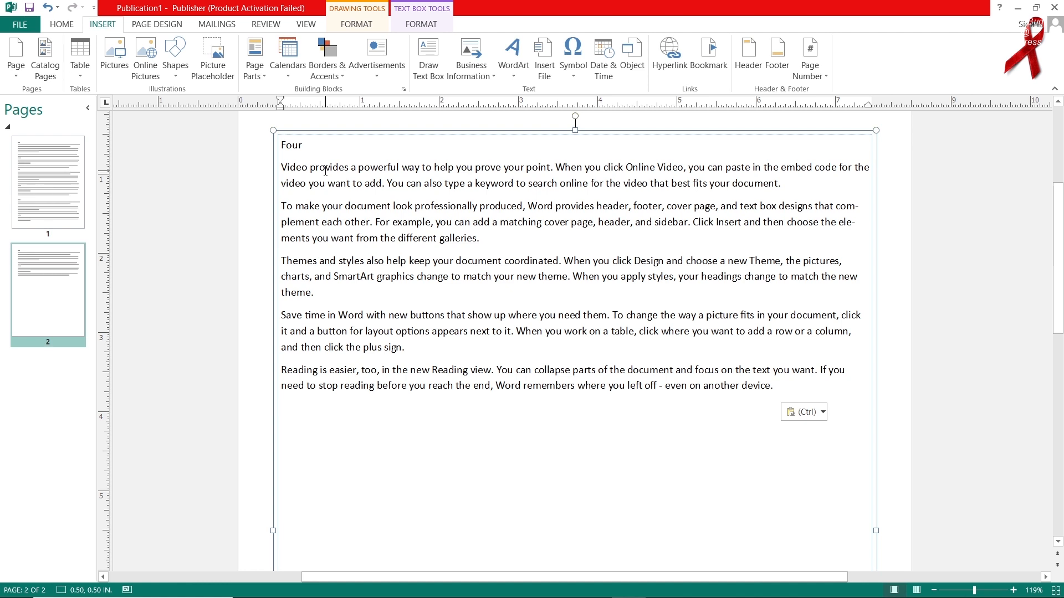
Add the heading "Five" below the Four section on page 2 and paste the sample paragraphs under it.
{"action": "type", "text": "Five"}
{"action": "key", "text": "Return"}
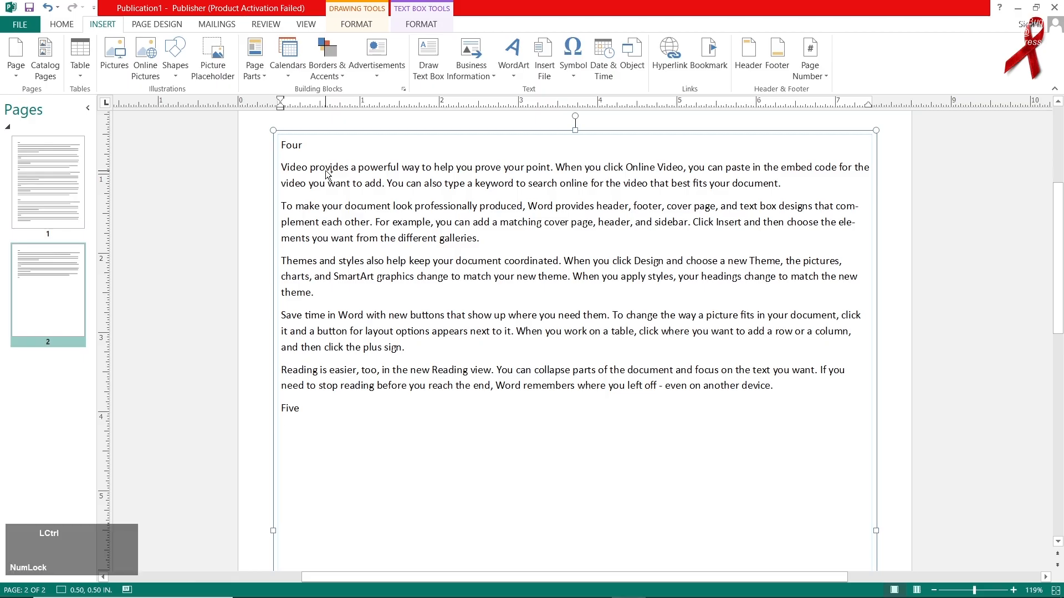
{"action": "key", "text": "ctrl+v"}
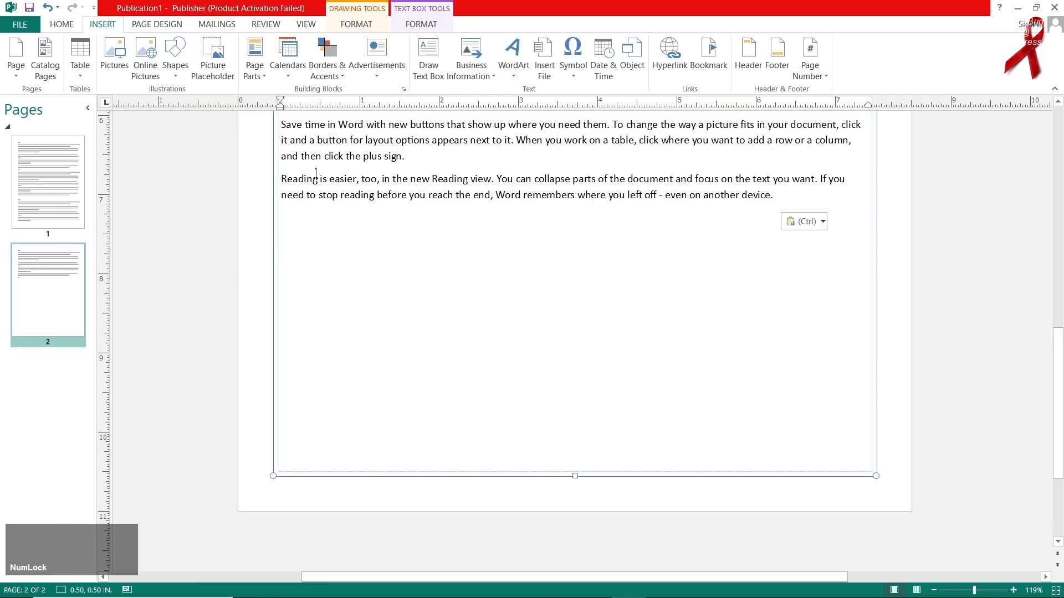
Add a bookmark named "one" to the heading One on page 1.
{"action": "scroll", "coordinate": [302, 283], "scroll_direction": "up", "scroll_amount": 2}
{"action": "scroll", "coordinate": [302, 282], "scroll_direction": "up", "scroll_amount": 4}
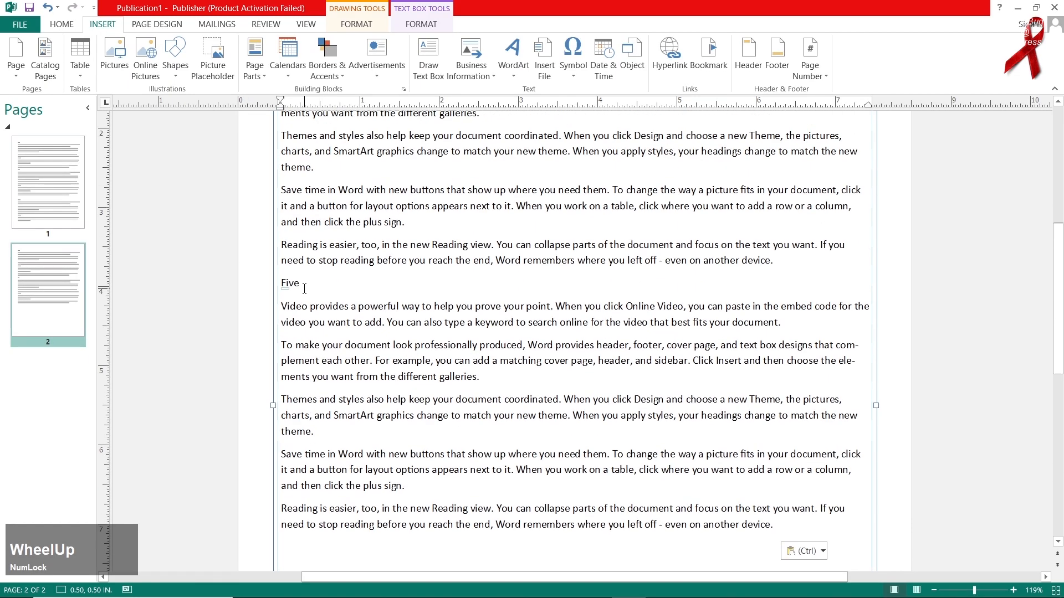
{"action": "scroll", "coordinate": [304, 288], "scroll_direction": "up", "scroll_amount": 1}
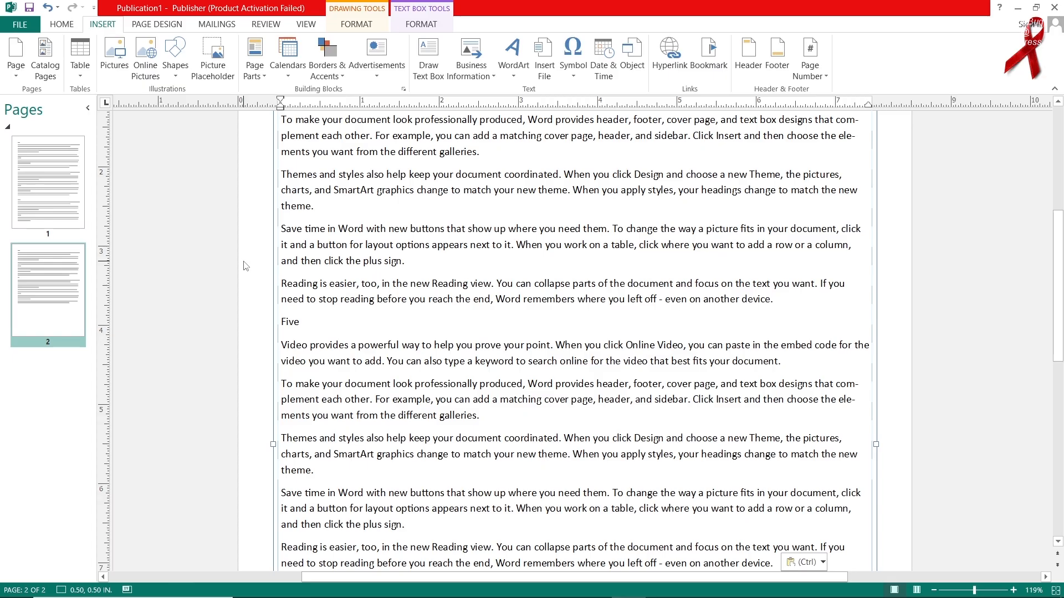
{"action": "left_click", "coordinate": [62, 206]}
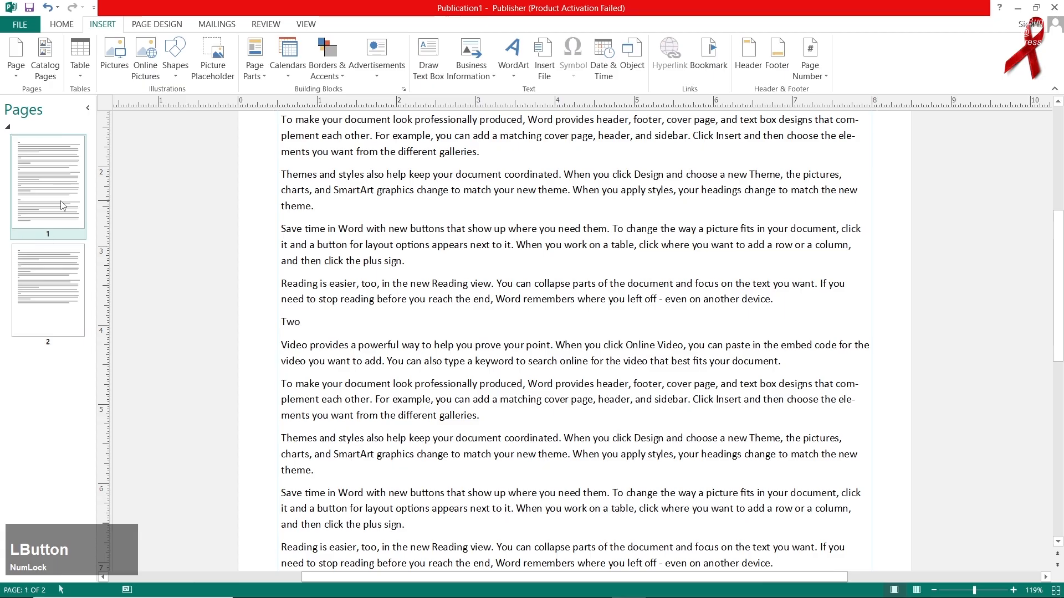
{"action": "scroll", "coordinate": [326, 304], "scroll_direction": "up", "scroll_amount": 2}
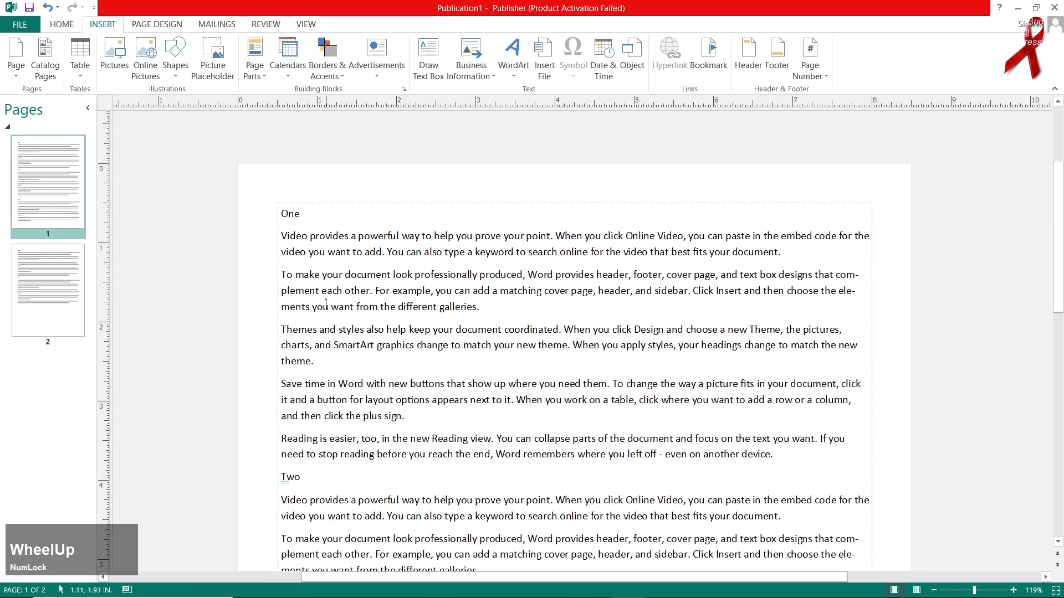
{"action": "double_click", "coordinate": [300, 216]}
{"action": "left_click", "coordinate": [708, 71]}
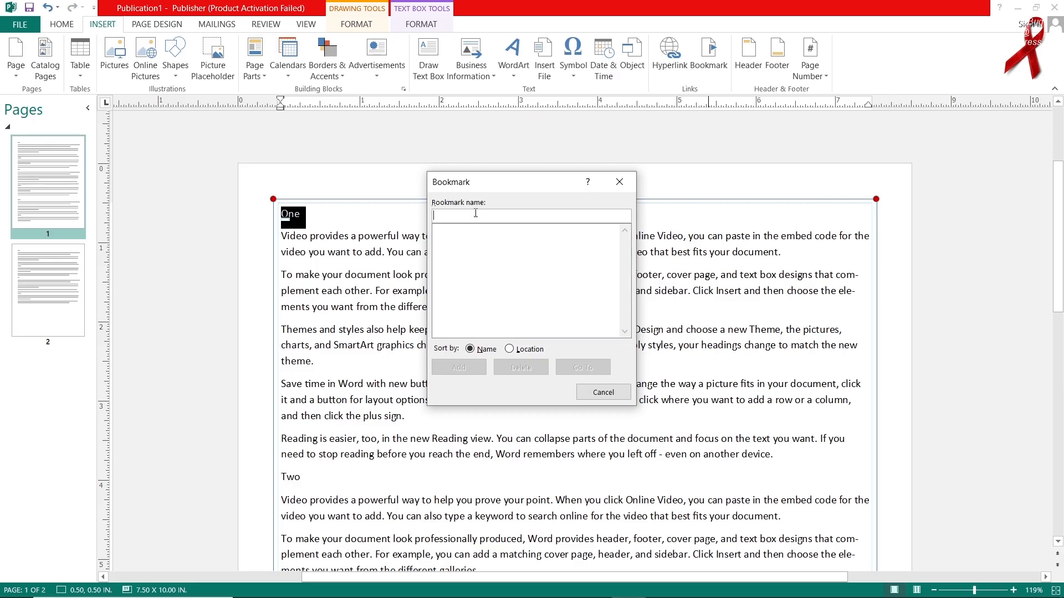
{"action": "type", "text": "one"}
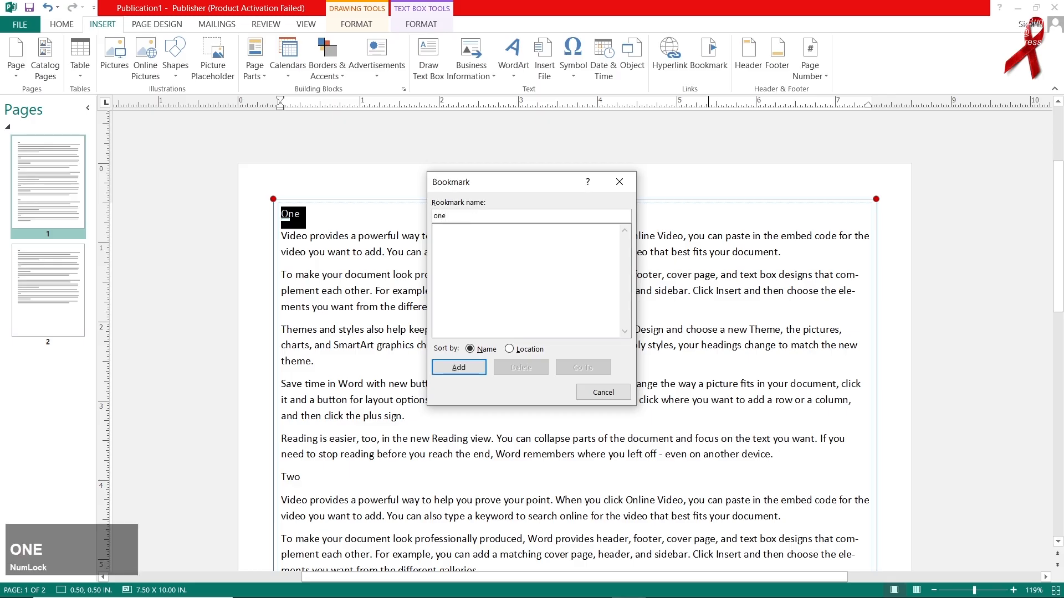
{"action": "left_click", "coordinate": [483, 367]}
Add a bookmark named "two" to the heading Two on page 1.
{"action": "scroll", "coordinate": [406, 370], "scroll_direction": "down", "scroll_amount": 2}
{"action": "scroll", "coordinate": [406, 370], "scroll_direction": "down", "scroll_amount": 1}
{"action": "left_click_drag", "start_coordinate": [302, 341], "coordinate": [271, 346]}
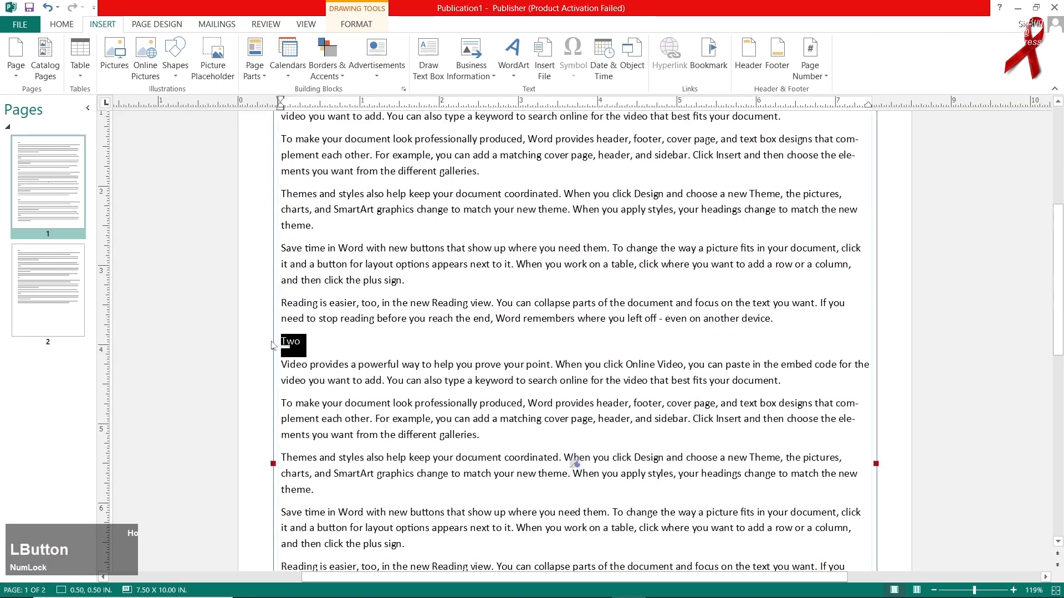
{"action": "left_click", "coordinate": [709, 55]}
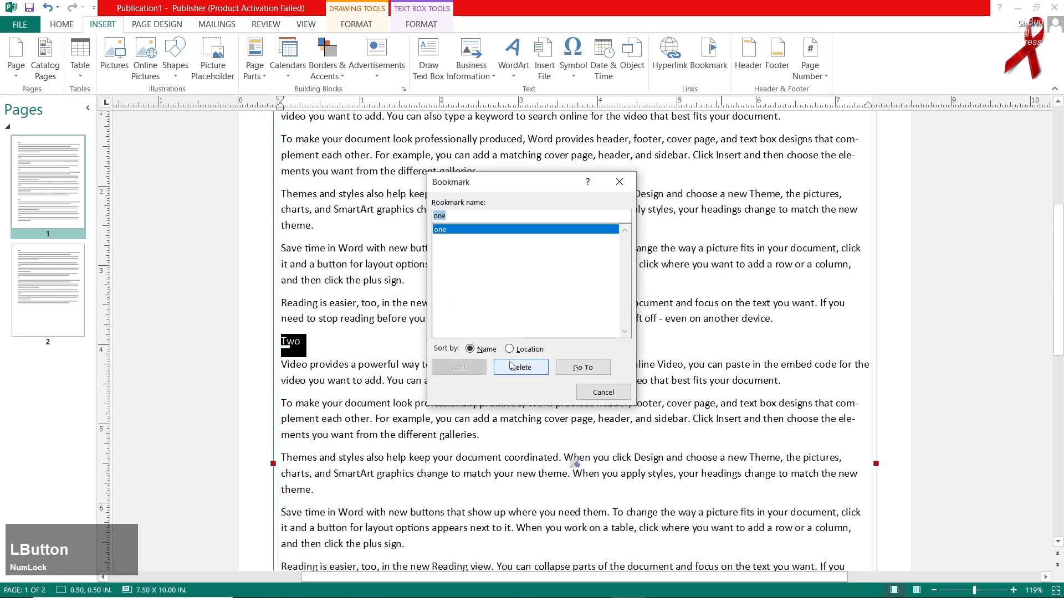
{"action": "type", "text": "two"}
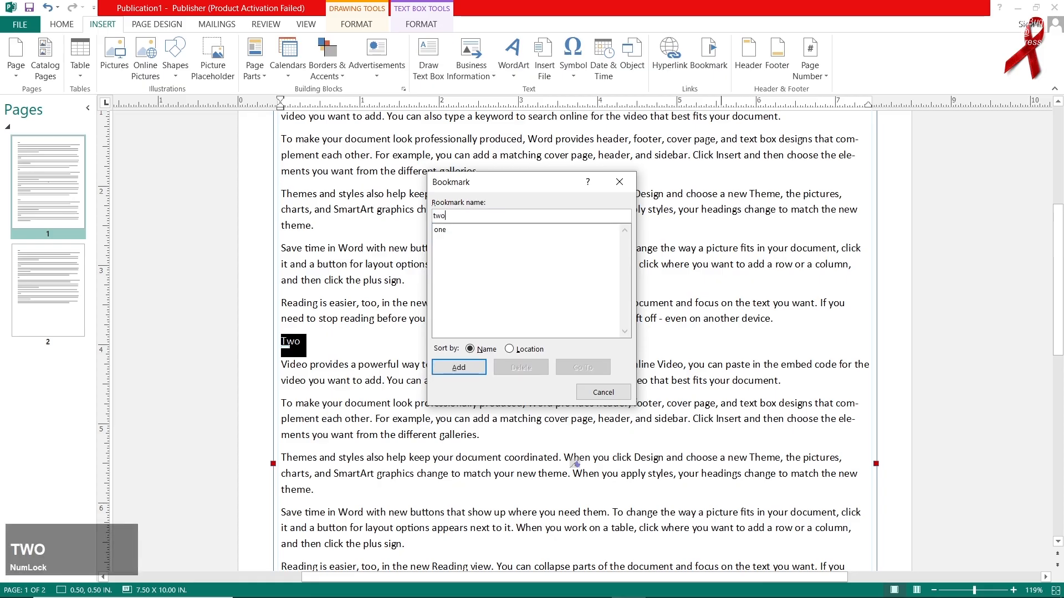
{"action": "left_click", "coordinate": [468, 367]}
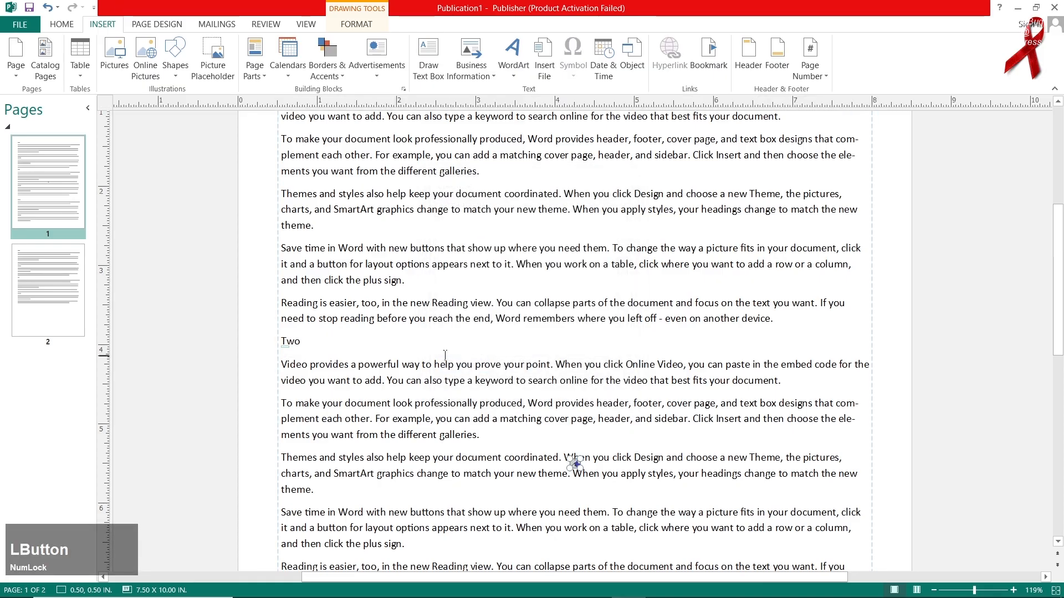
Add a bookmark named "three" to the heading Three on page 1.
{"action": "scroll", "coordinate": [333, 396], "scroll_direction": "down", "scroll_amount": 5}
{"action": "double_click", "coordinate": [300, 434]}
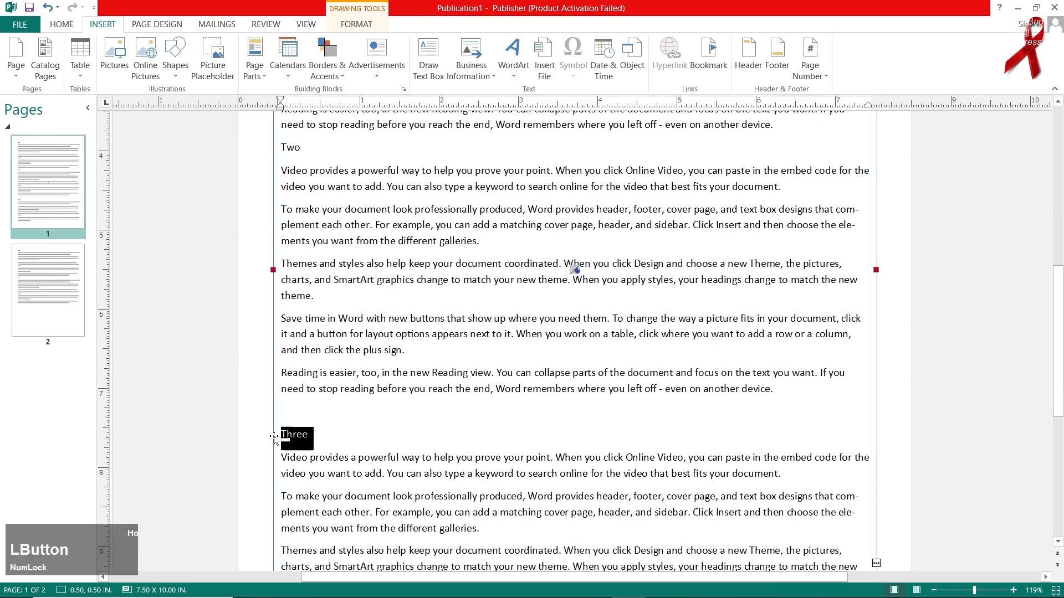
{"action": "left_click", "coordinate": [709, 56]}
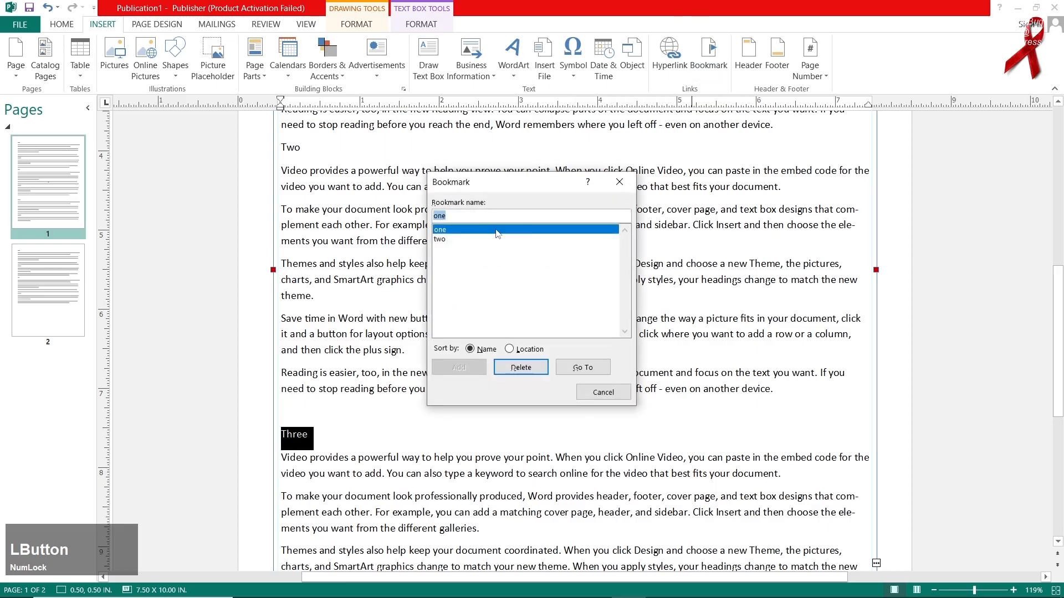
{"action": "type", "text": "three"}
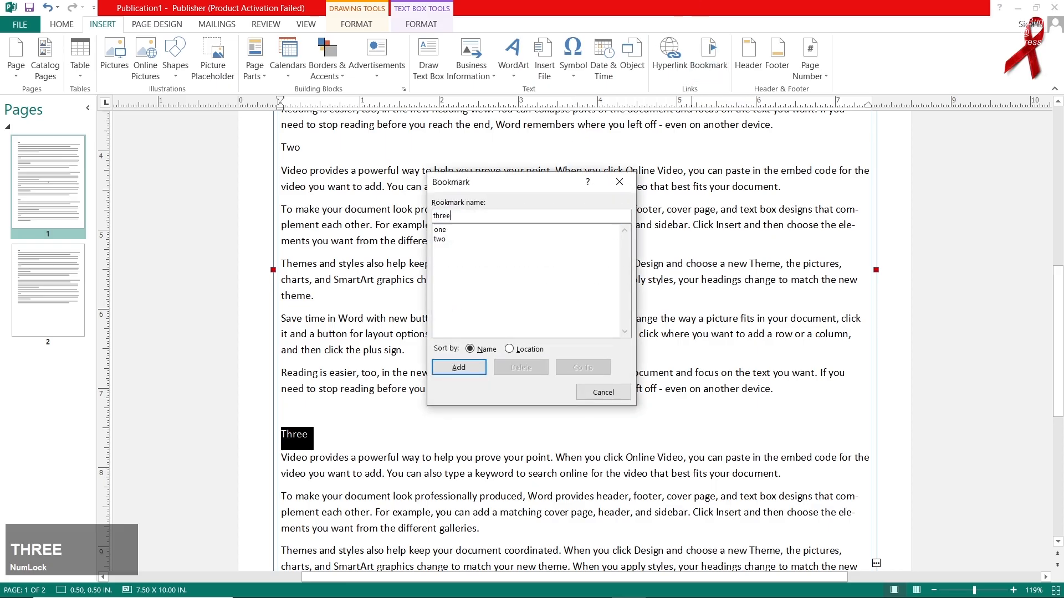
{"action": "left_click", "coordinate": [459, 367]}
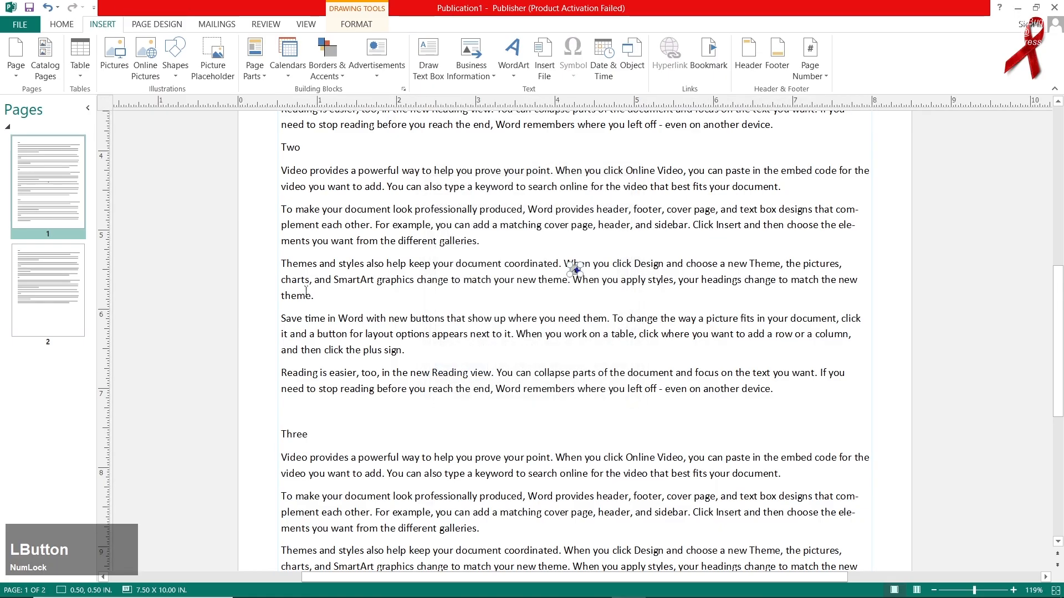
Add a bookmark named "four" to the heading Four at the start of page 2.
{"action": "left_click", "coordinate": [43, 270]}
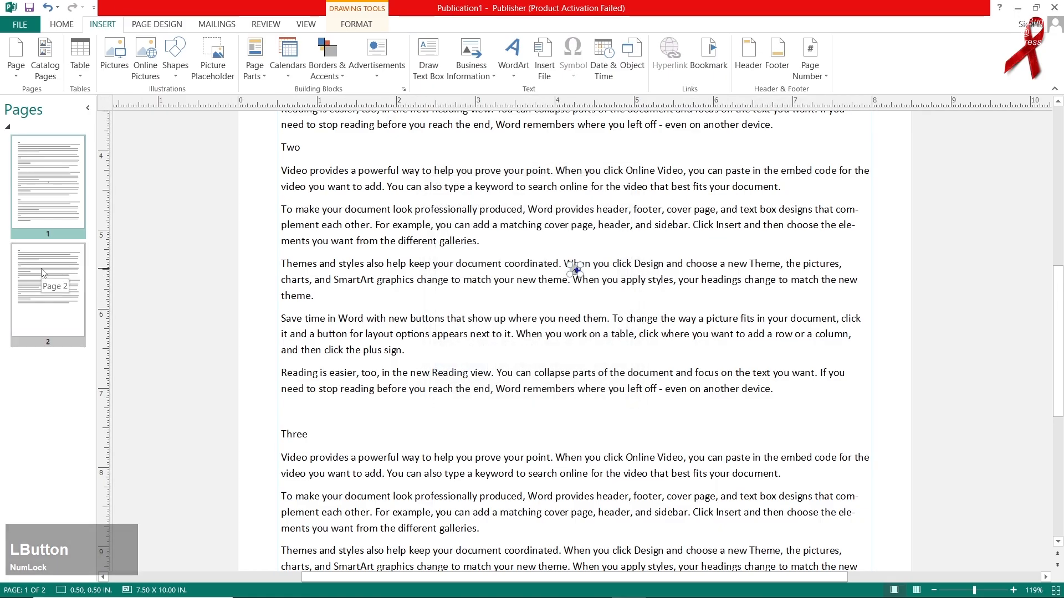
{"action": "scroll", "coordinate": [404, 228], "scroll_direction": "up", "scroll_amount": 6}
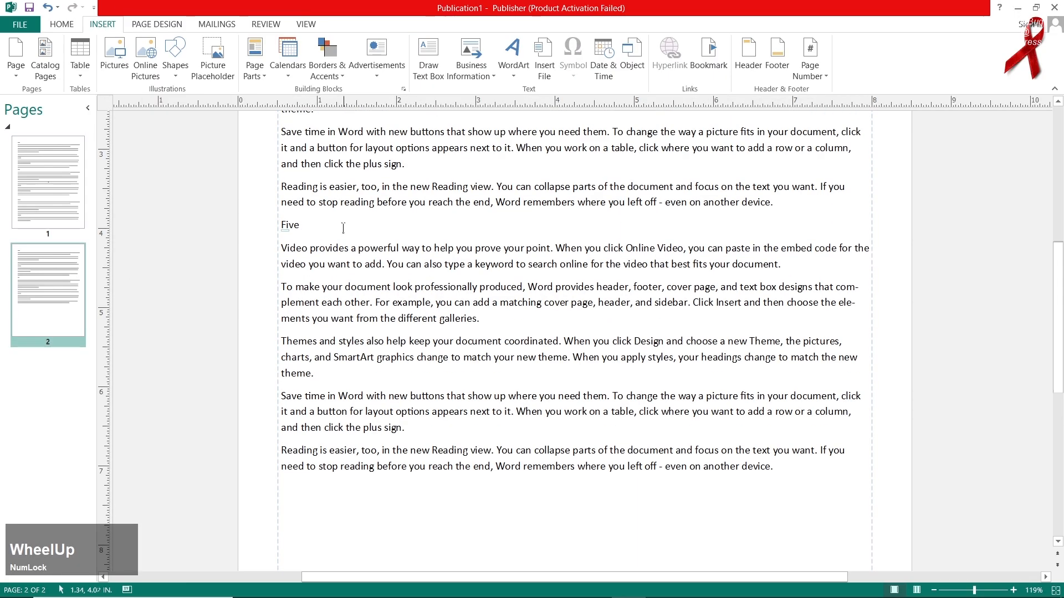
{"action": "left_click", "coordinate": [308, 168]}
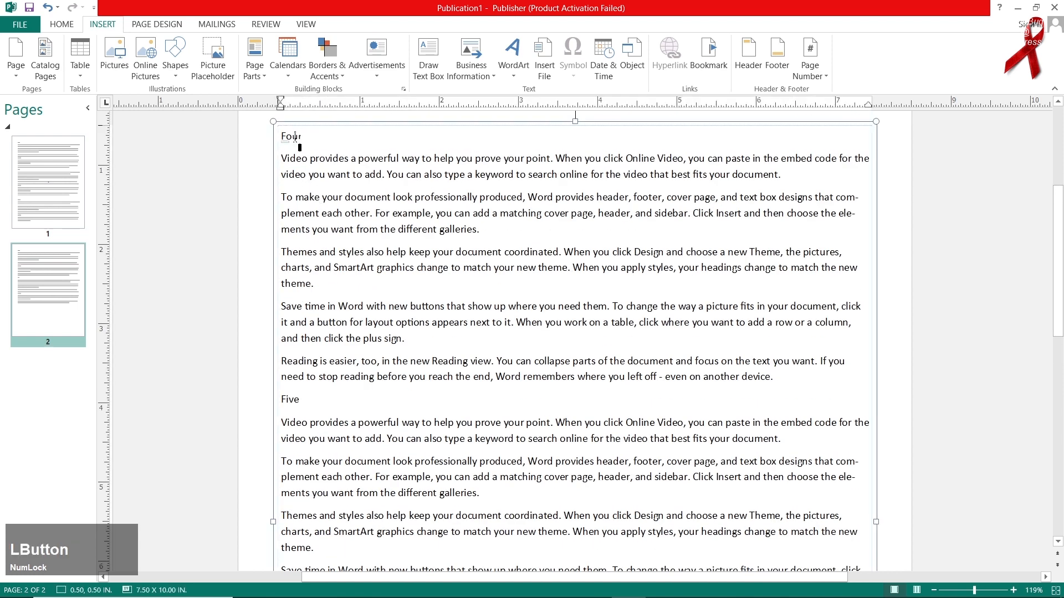
{"action": "double_click", "coordinate": [292, 137]}
{"action": "left_click", "coordinate": [708, 55]}
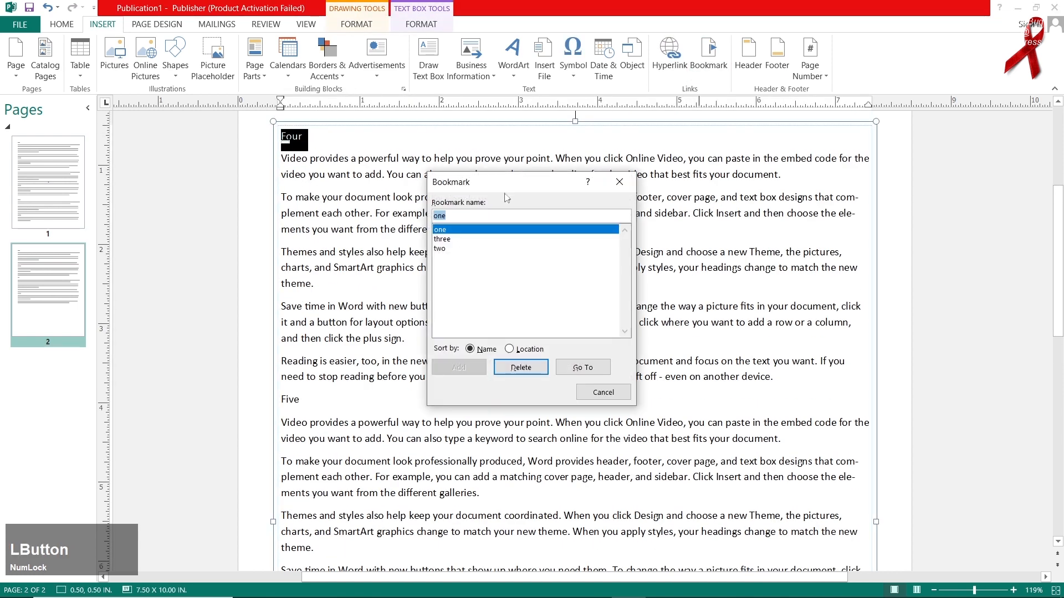
{"action": "type", "text": "four"}
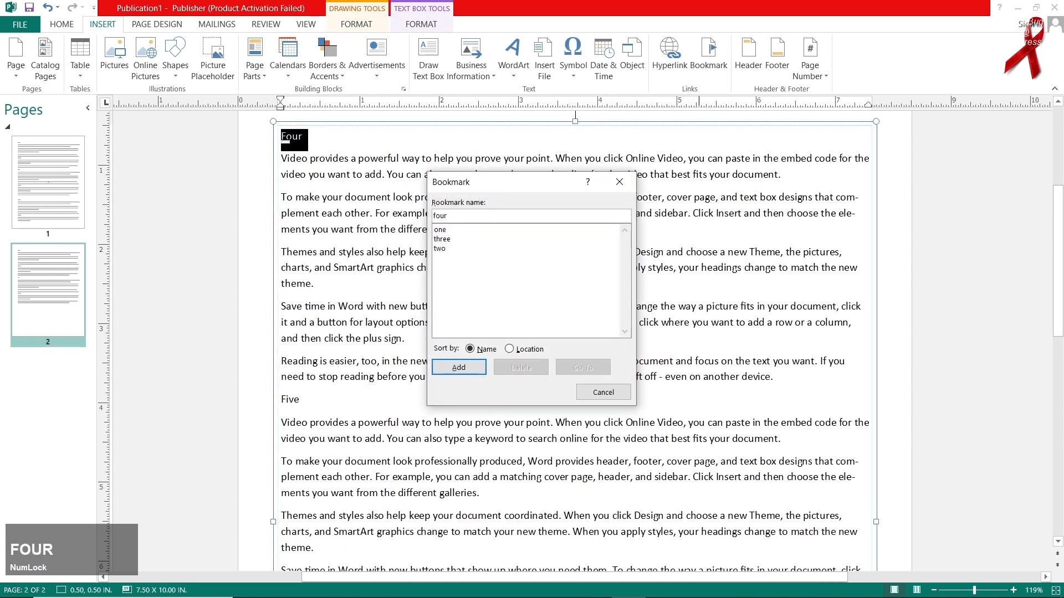
{"action": "left_click", "coordinate": [457, 367]}
Add a bookmark named "five" to the heading Five on page 2.
{"action": "scroll", "coordinate": [312, 292], "scroll_direction": "down", "scroll_amount": 3}
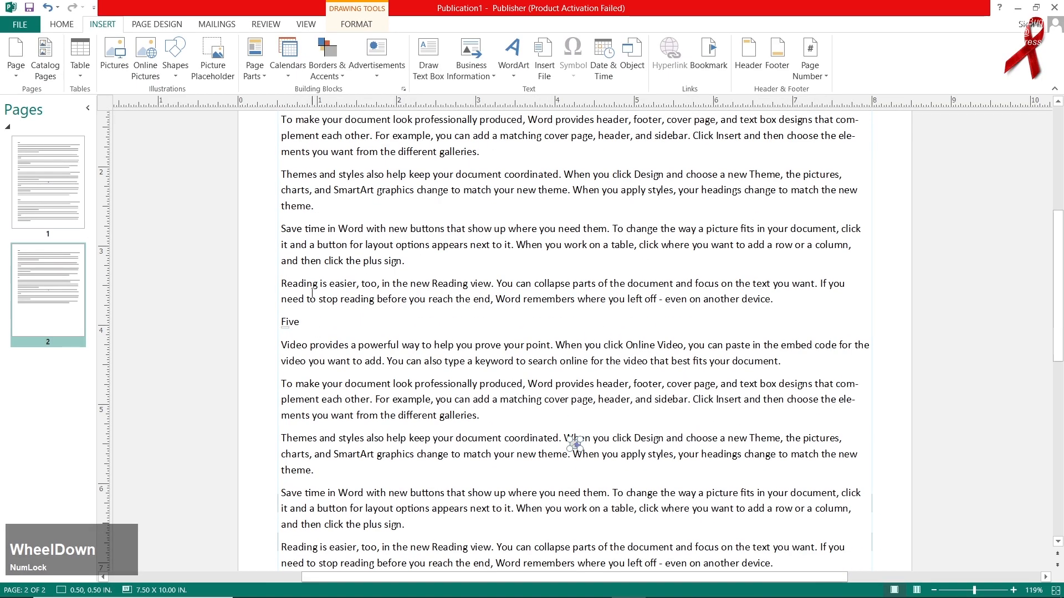
{"action": "double_click", "coordinate": [303, 329]}
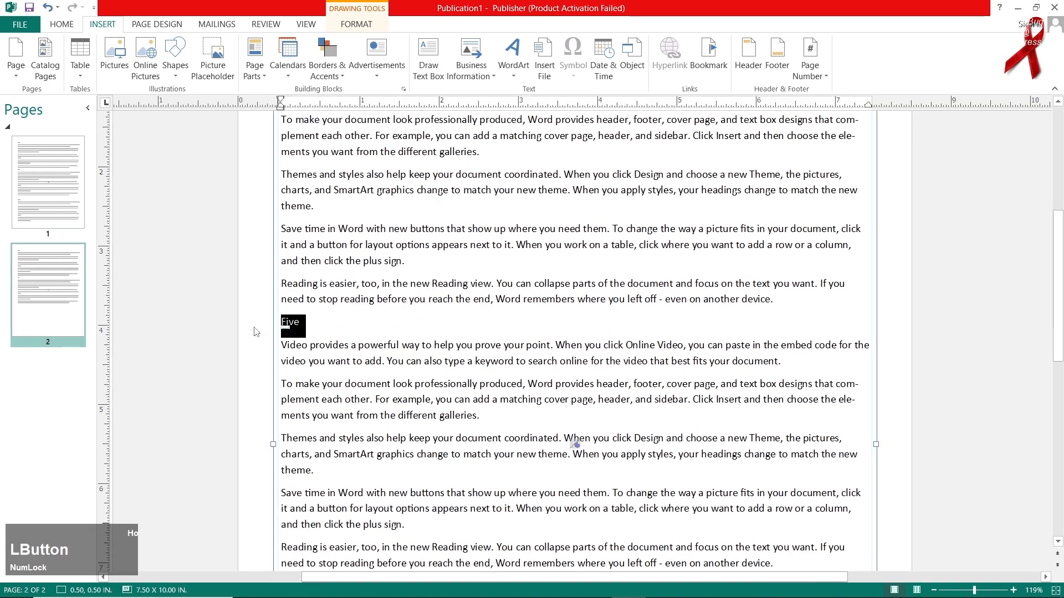
{"action": "left_click", "coordinate": [709, 56]}
{"action": "type", "text": "fiv"}
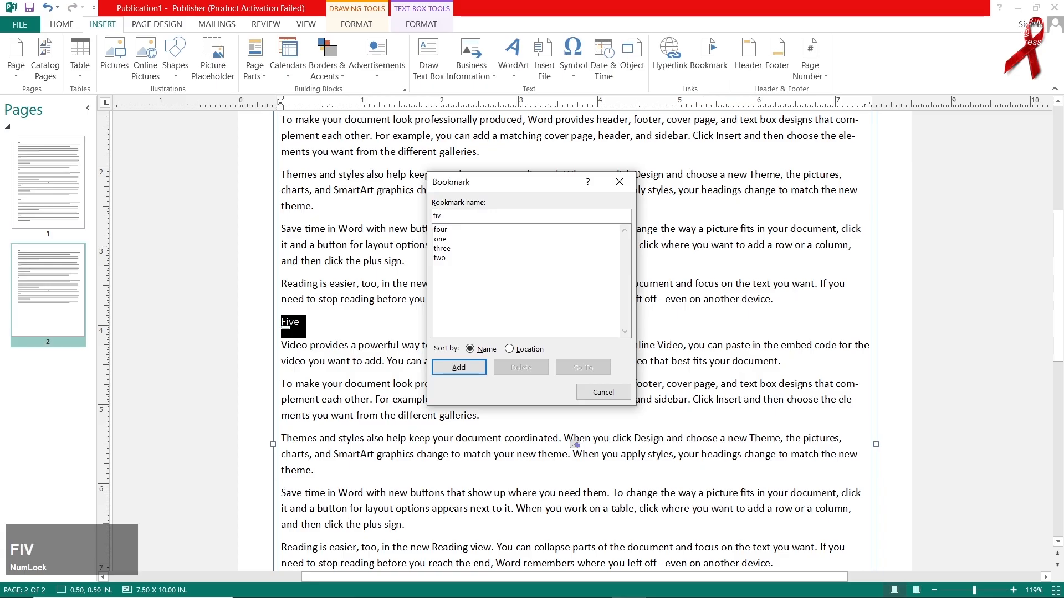
{"action": "left_click", "coordinate": [459, 368]}
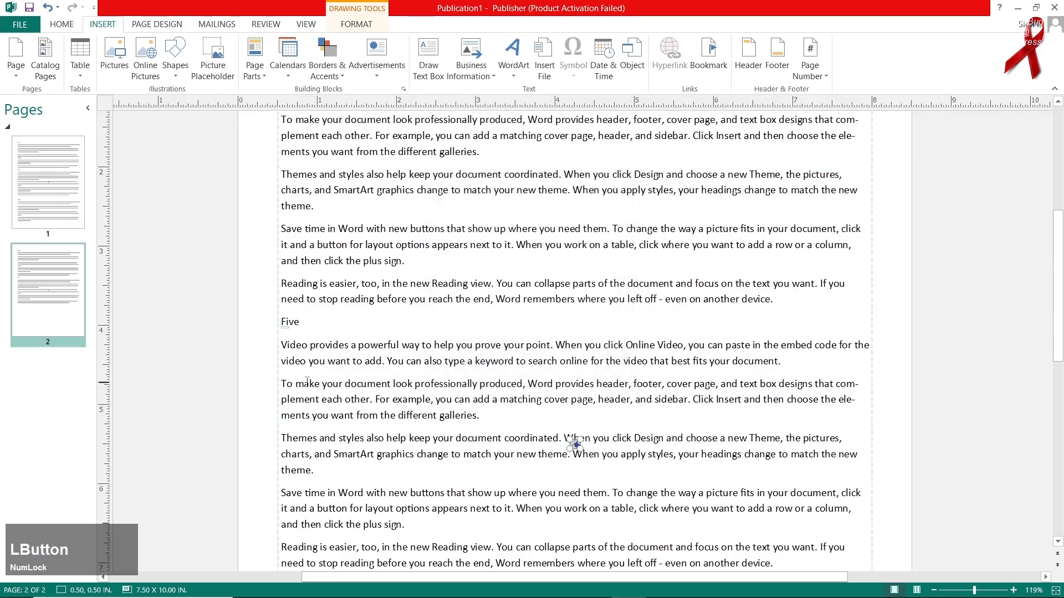
Return to page 1, go to the bookmark "two" and view the Two section it points to.
{"action": "scroll", "coordinate": [230, 364], "scroll_direction": "up", "scroll_amount": 3}
{"action": "scroll", "coordinate": [275, 388], "scroll_direction": "down", "scroll_amount": 1}
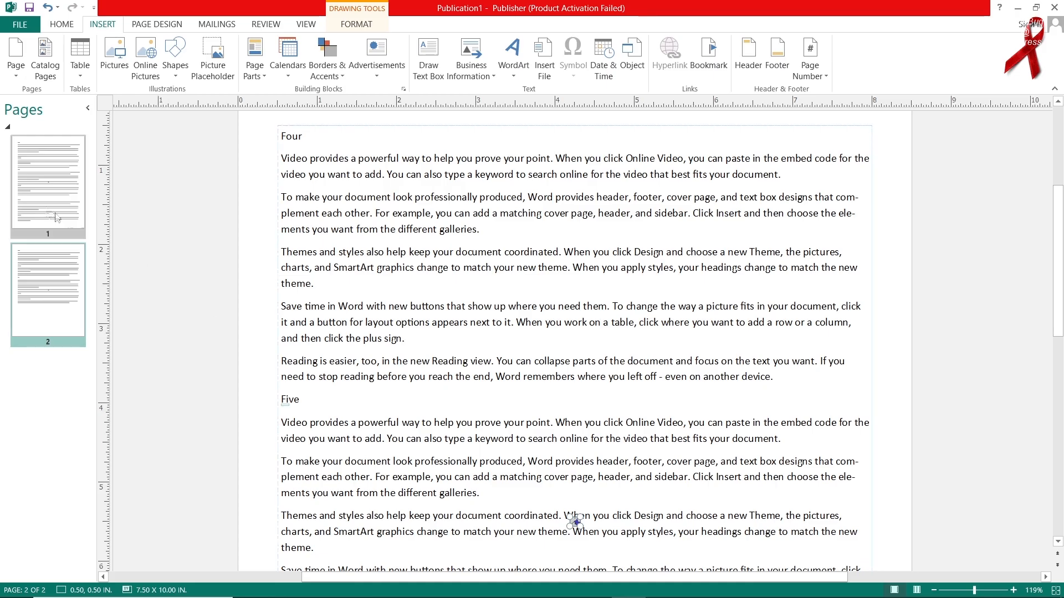
{"action": "left_click", "coordinate": [74, 205]}
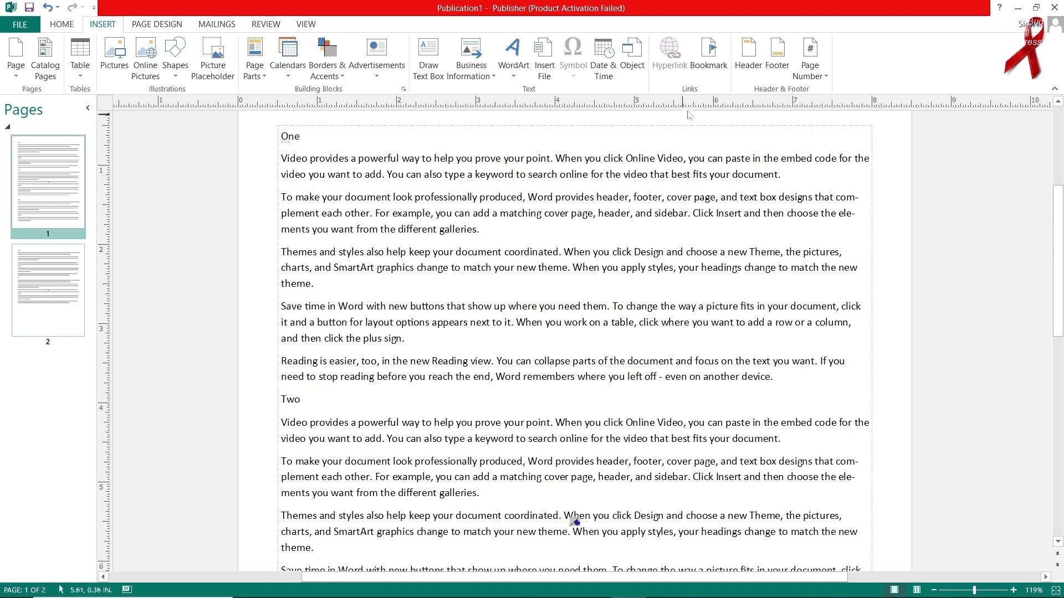
{"action": "left_click", "coordinate": [707, 77]}
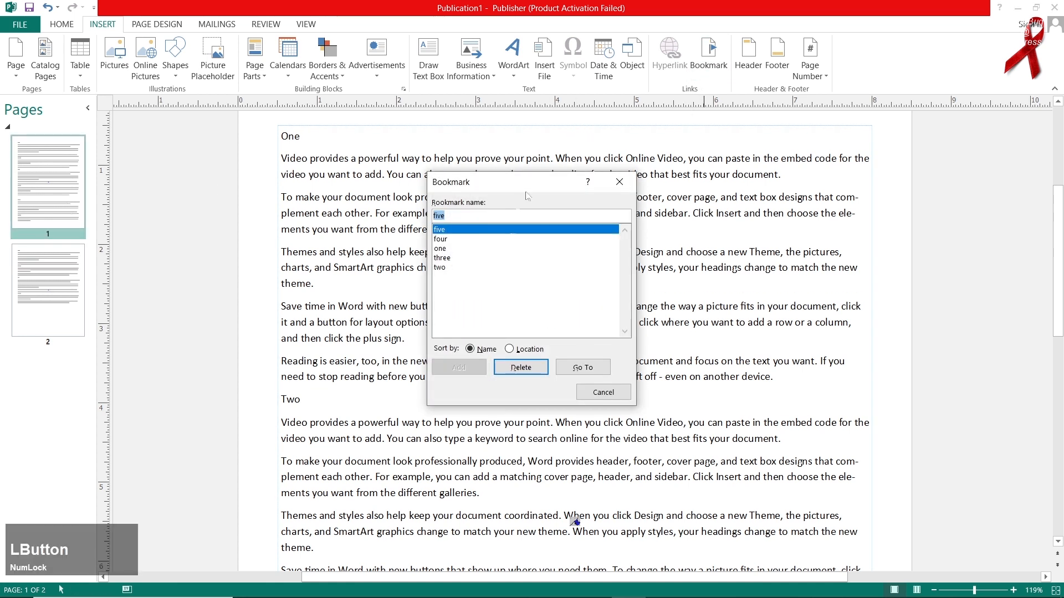
{"action": "left_click", "coordinate": [483, 269]}
{"action": "left_click", "coordinate": [583, 368]}
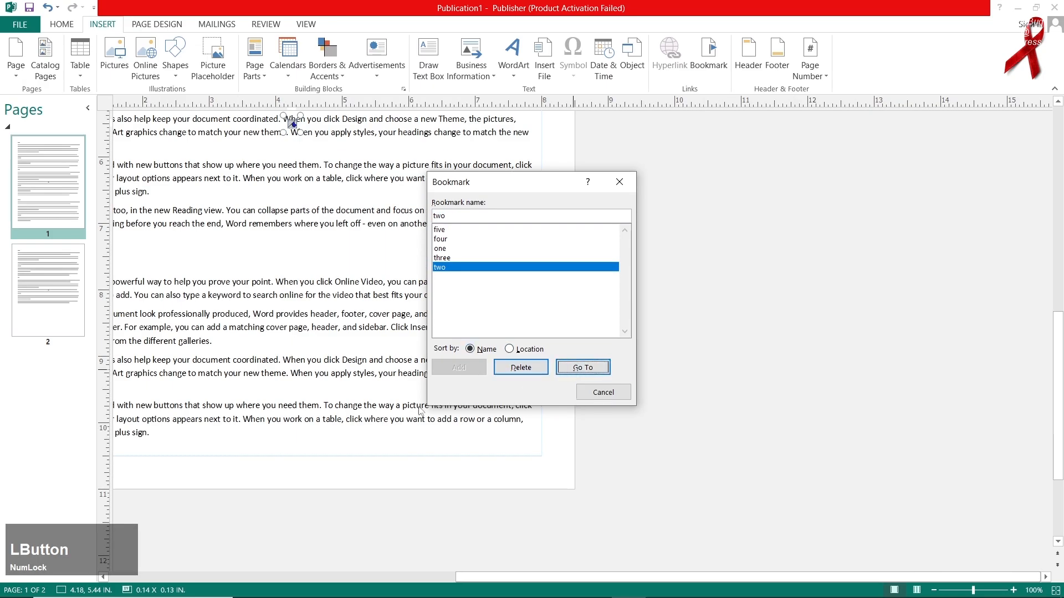
{"action": "left_click", "coordinate": [602, 393]}
{"action": "scroll", "coordinate": [603, 393], "scroll_direction": "up", "scroll_amount": 1}
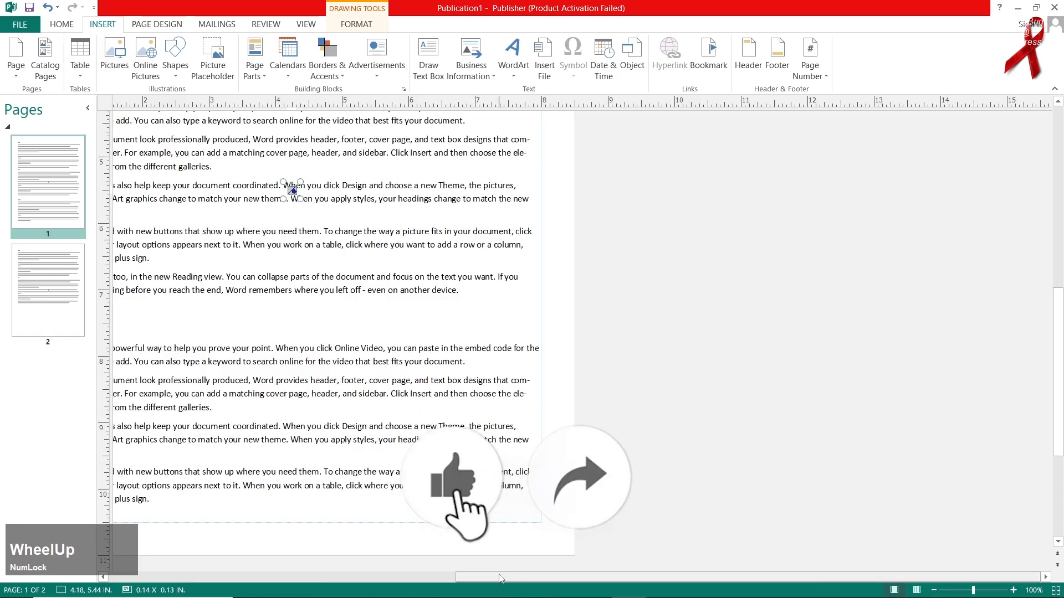
{"action": "left_click_drag", "start_coordinate": [501, 577], "coordinate": [381, 577]}
{"action": "scroll", "coordinate": [260, 288], "scroll_direction": "up", "scroll_amount": 2}
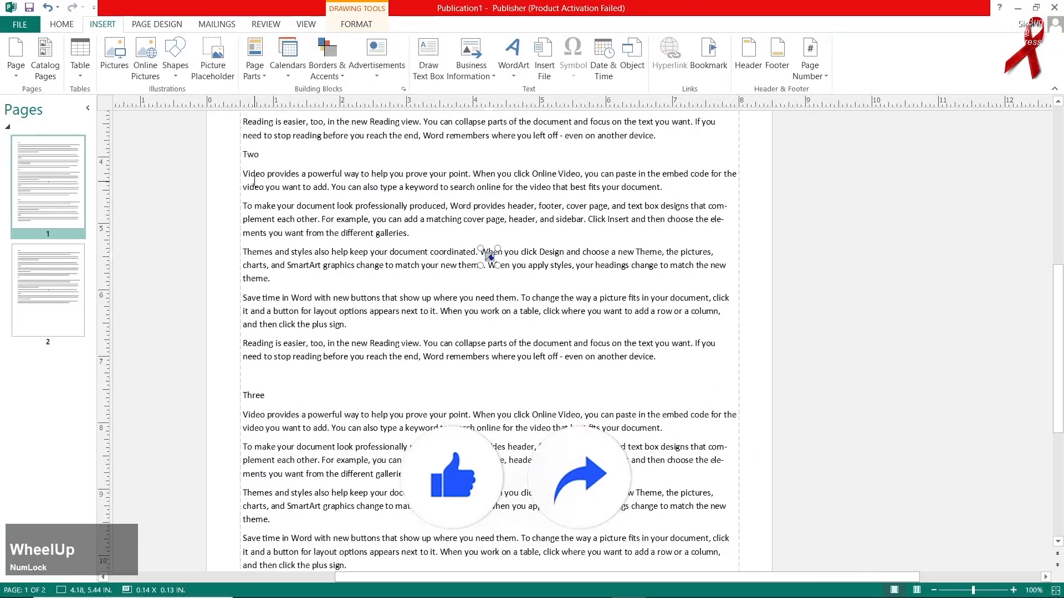
{"action": "scroll", "coordinate": [255, 180], "scroll_direction": "up", "scroll_amount": 1}
Go to the bookmark "five" and view the Five section on page 2.
{"action": "left_click", "coordinate": [709, 56]}
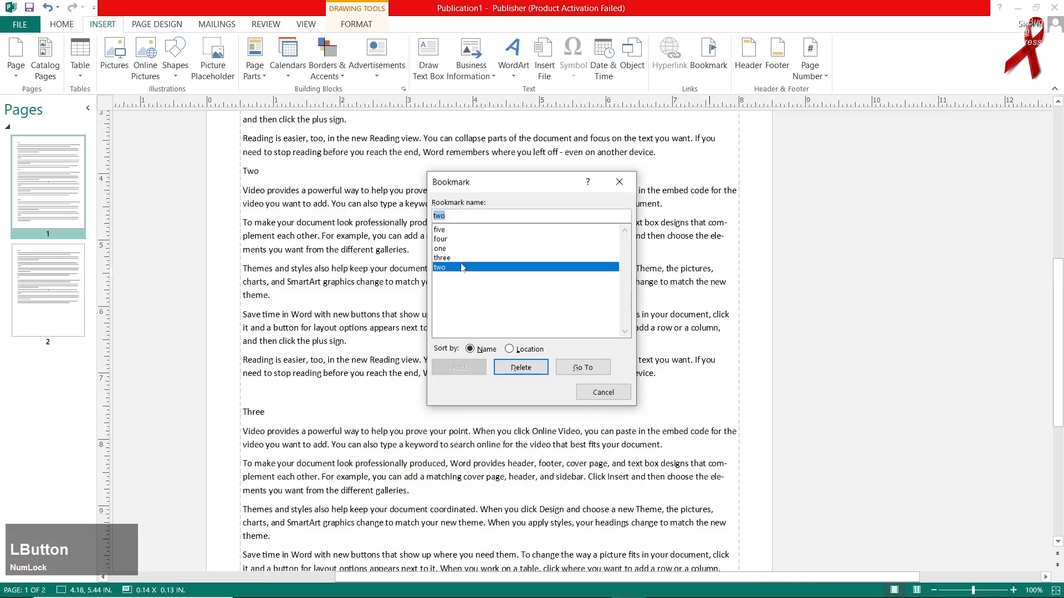
{"action": "left_click", "coordinate": [463, 249]}
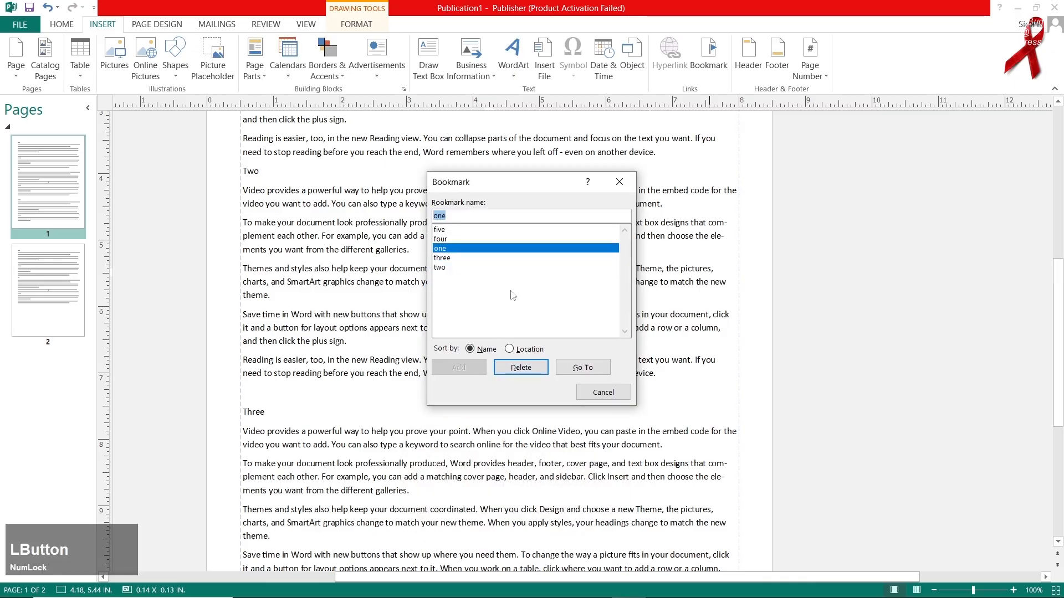
{"action": "left_click", "coordinate": [478, 230]}
{"action": "left_click", "coordinate": [583, 367]}
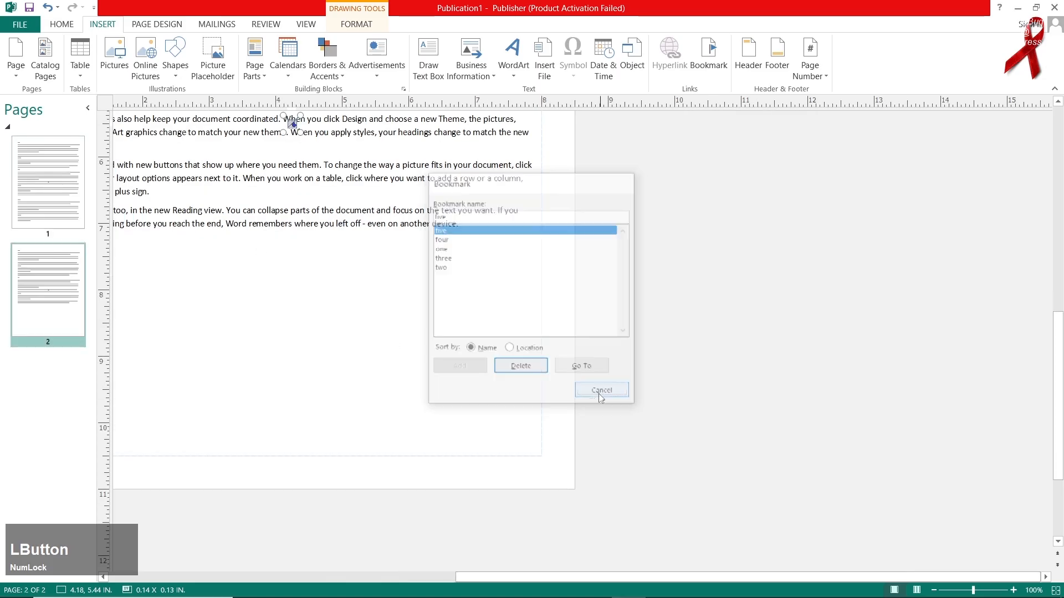
{"action": "left_click", "coordinate": [603, 392]}
{"action": "scroll", "coordinate": [562, 310], "scroll_direction": "up", "scroll_amount": 3}
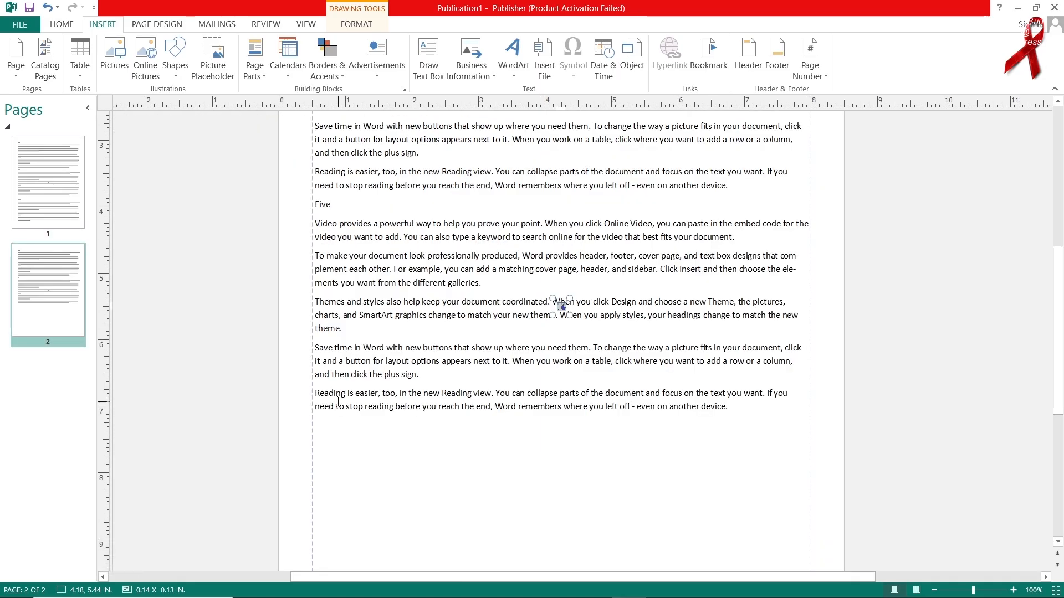
{"action": "scroll", "coordinate": [230, 285], "scroll_direction": "up", "scroll_amount": 2}
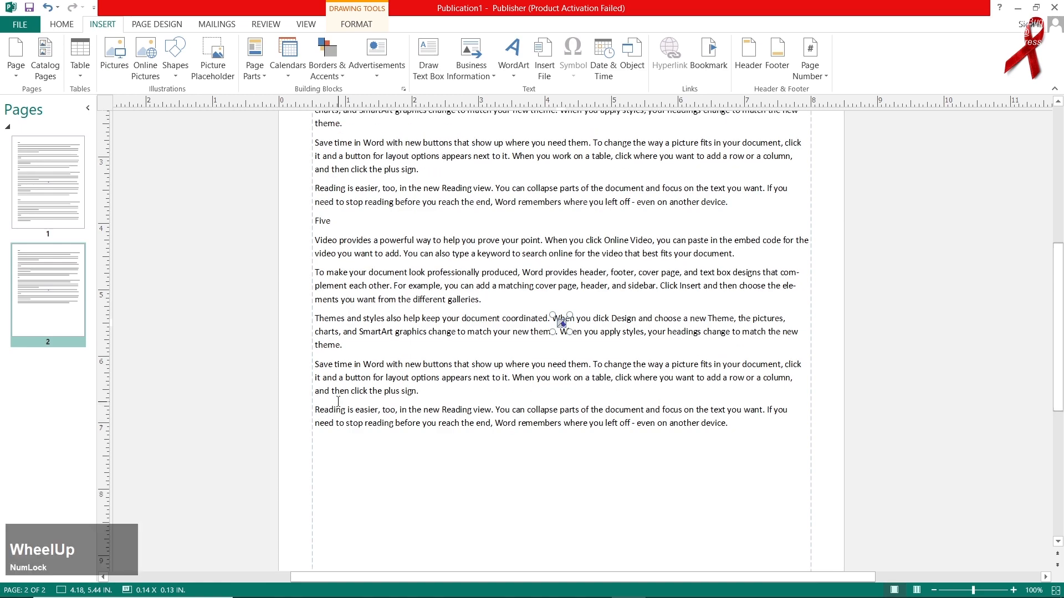
{"action": "scroll", "coordinate": [231, 287], "scroll_direction": "up", "scroll_amount": 4}
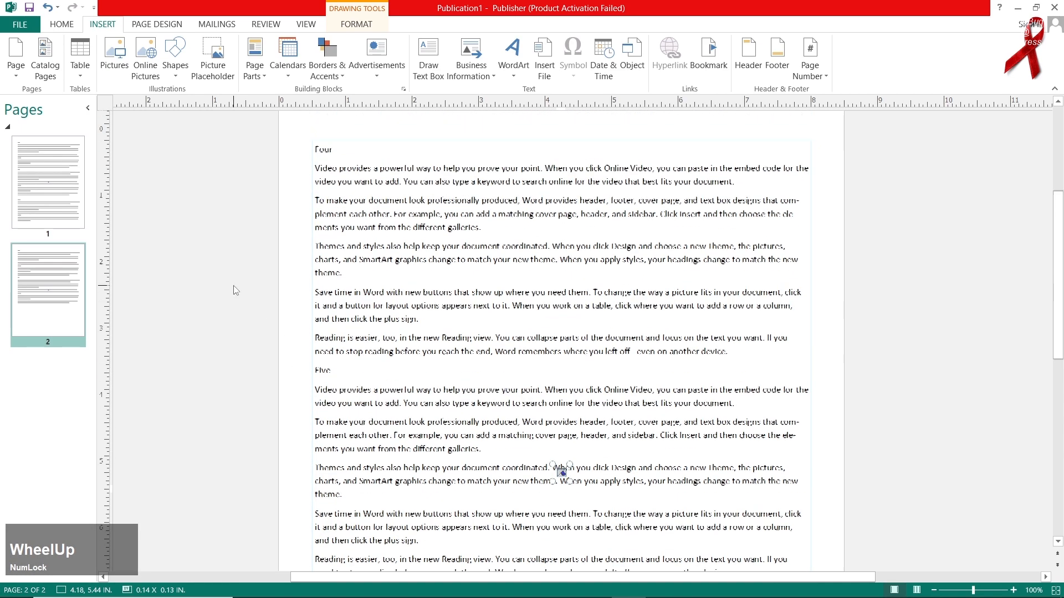
Add a header reading "starting" to the master page, close the master page and check the header on pages 1 and 2.
{"action": "left_click", "coordinate": [44, 189]}
{"action": "scroll", "coordinate": [372, 318], "scroll_direction": "up", "scroll_amount": 1}
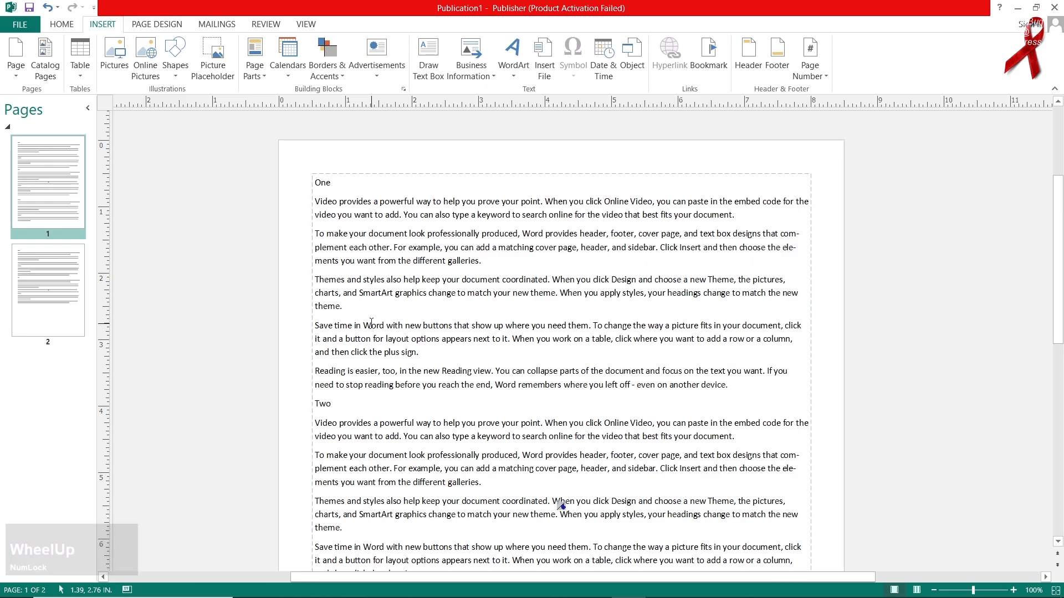
{"action": "left_click", "coordinate": [749, 71]}
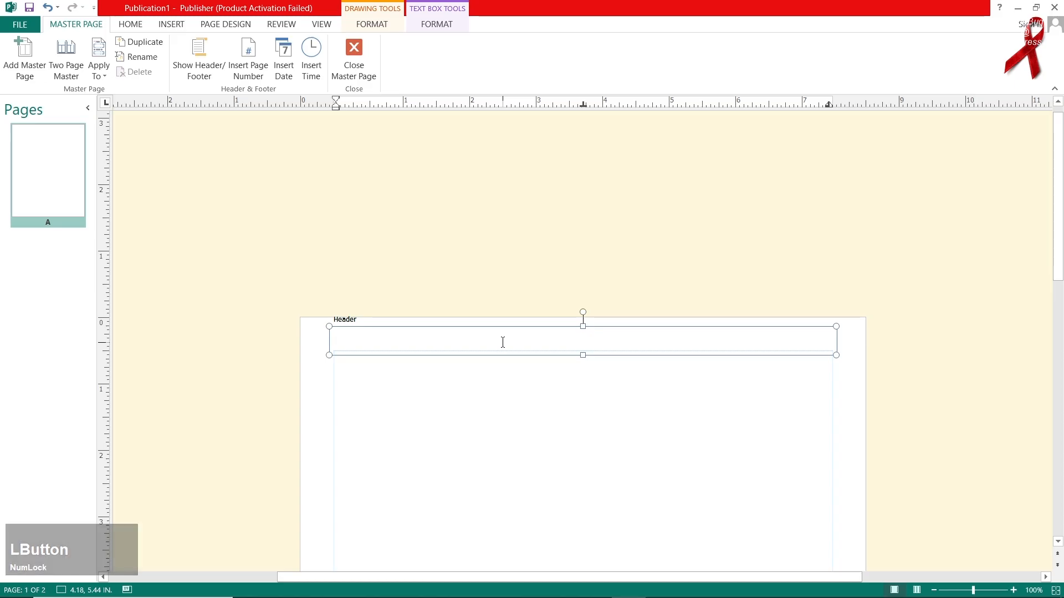
{"action": "type", "text": "starting"}
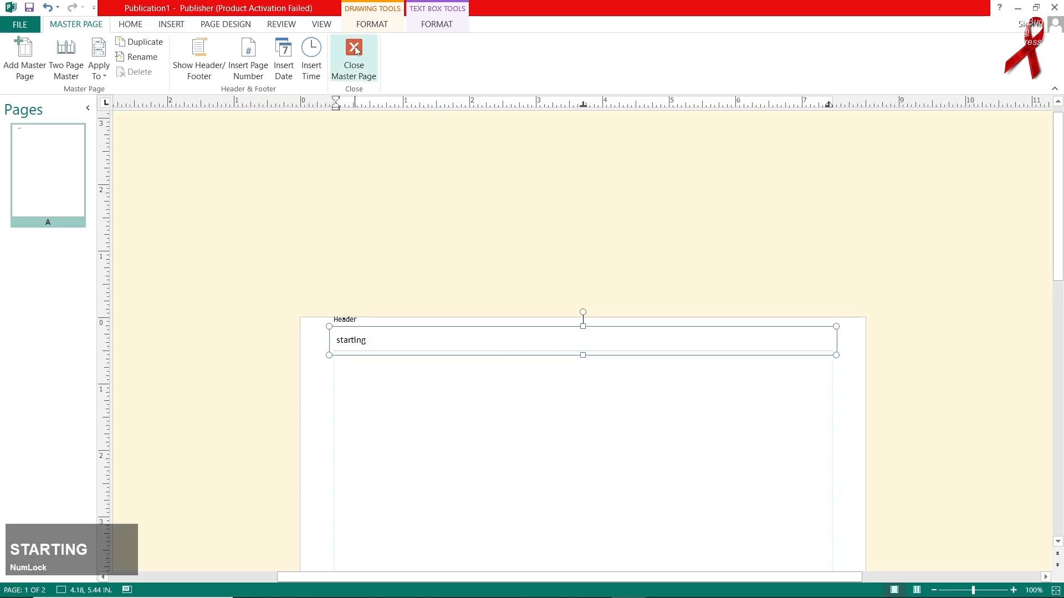
{"action": "left_click", "coordinate": [366, 69]}
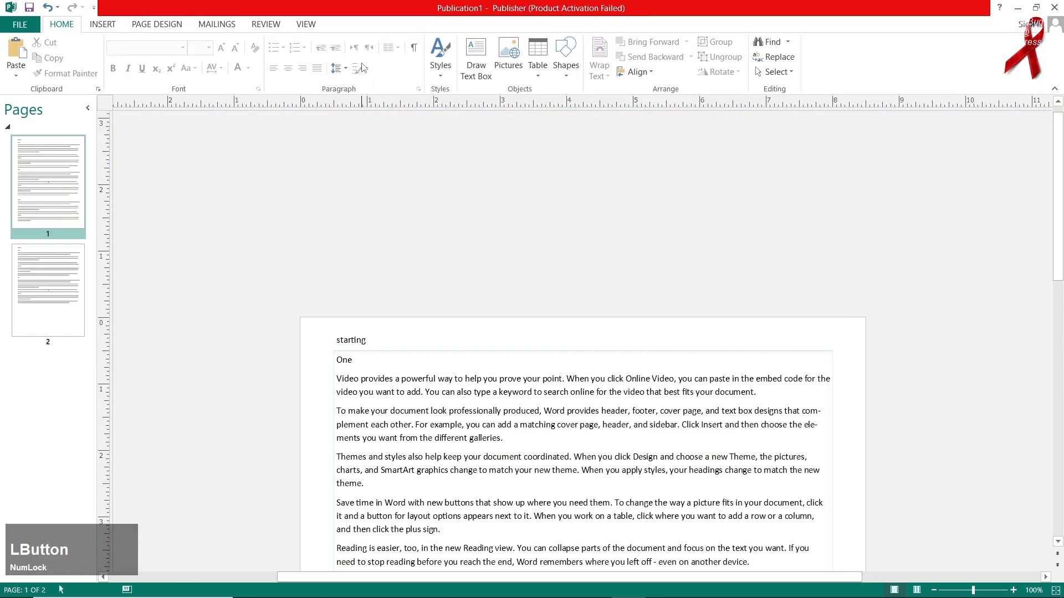
{"action": "scroll", "coordinate": [292, 322], "scroll_direction": "down", "scroll_amount": 1}
{"action": "scroll", "coordinate": [292, 322], "scroll_direction": "down", "scroll_amount": 3}
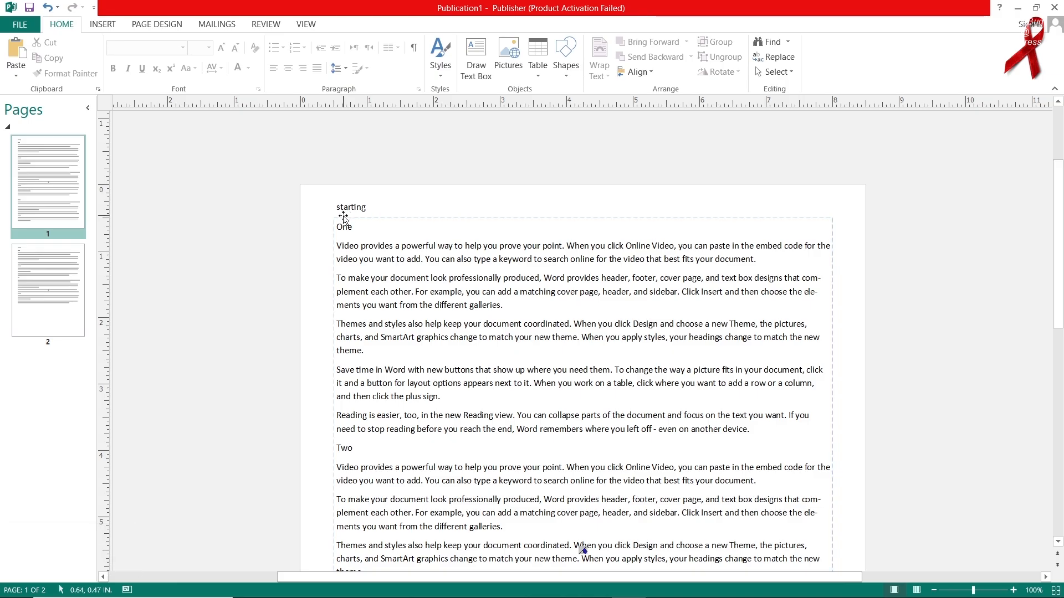
{"action": "left_click", "coordinate": [48, 288]}
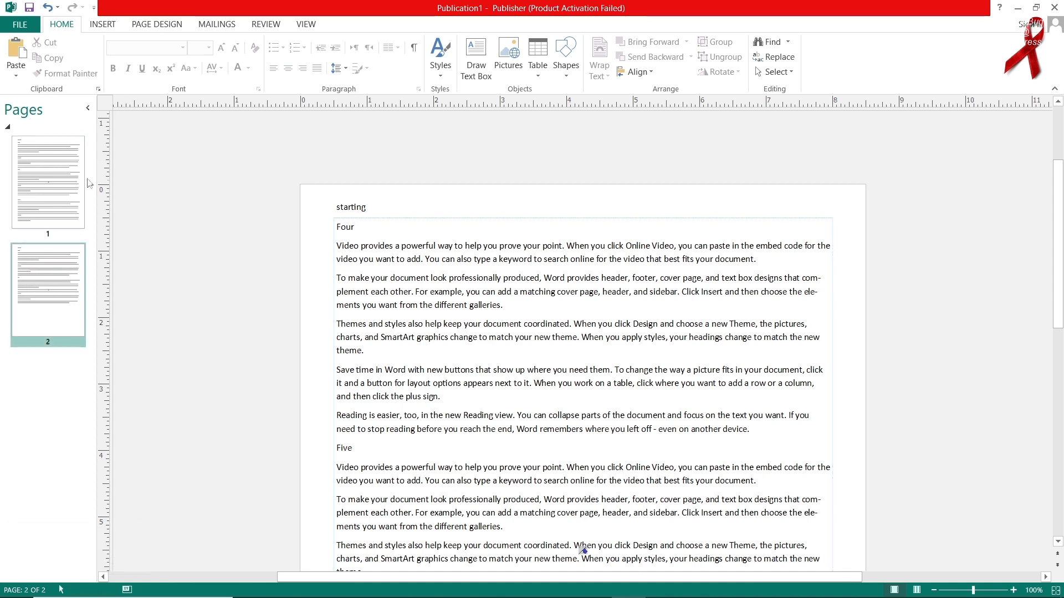
Add a footer reading "ending" to the master page and close the master page to return to the publication.
{"action": "left_click", "coordinate": [48, 183]}
{"action": "left_click", "coordinate": [102, 23]}
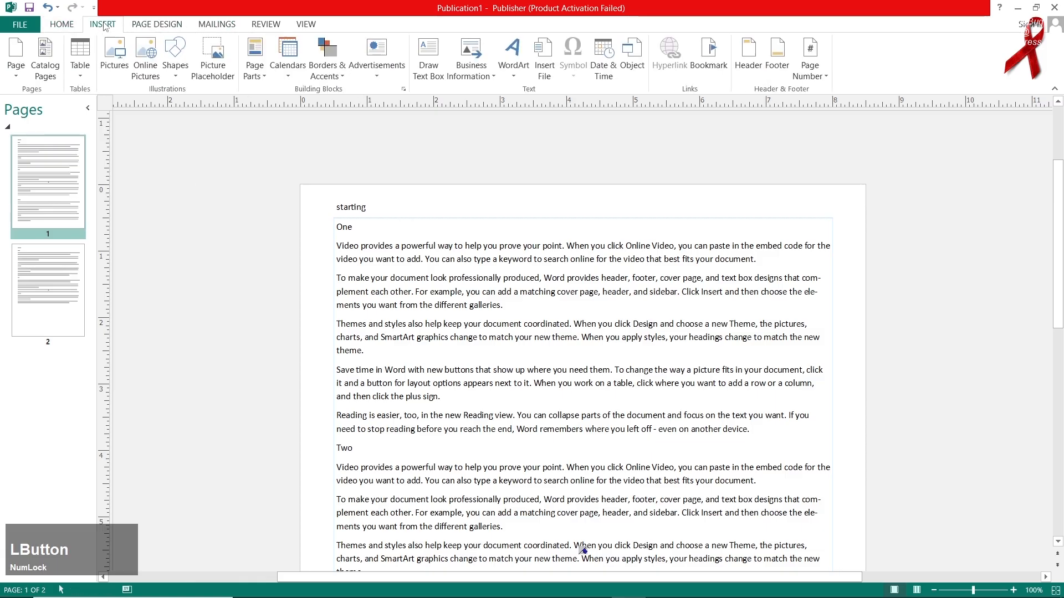
{"action": "left_click", "coordinate": [778, 52]}
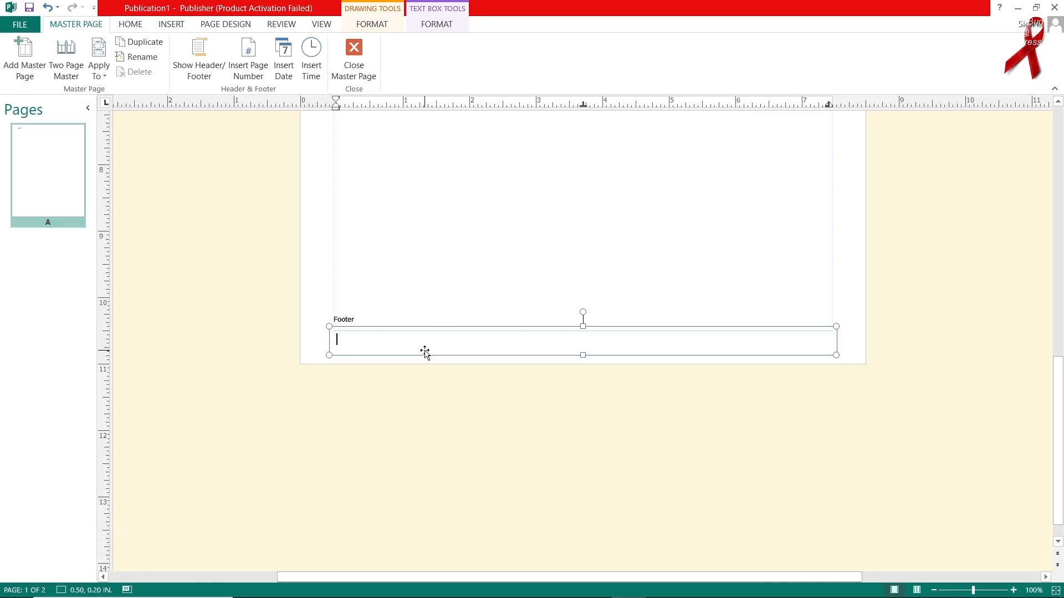
{"action": "type", "text": "ending"}
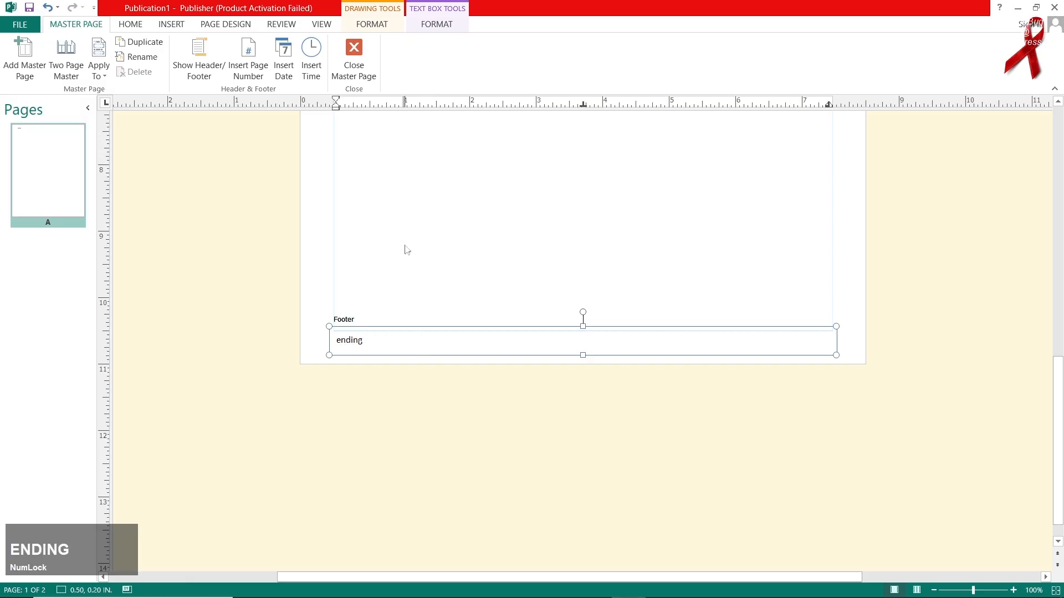
{"action": "left_click", "coordinate": [353, 56]}
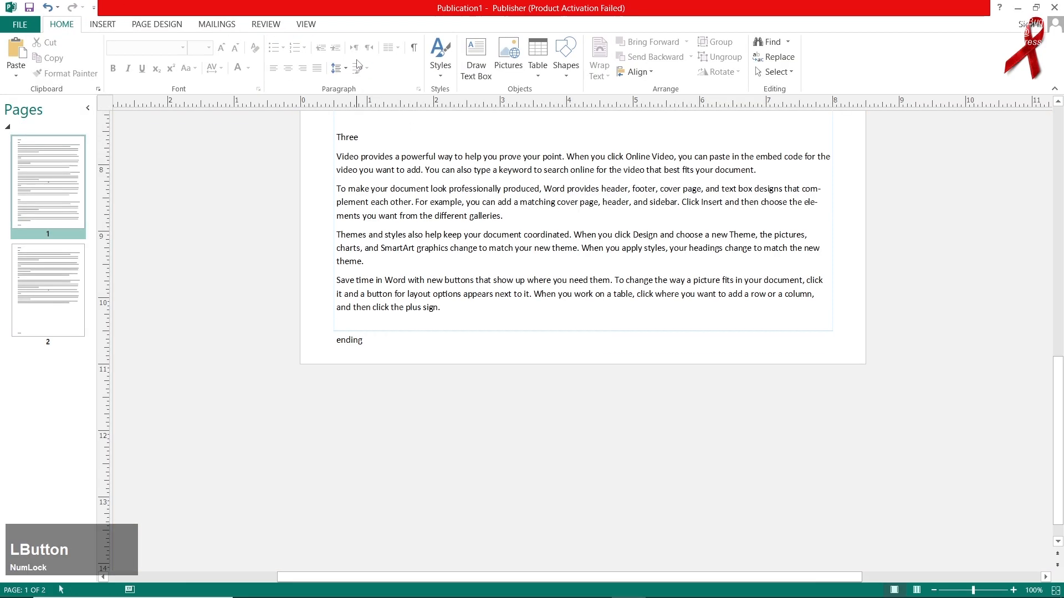
{"action": "left_click", "coordinate": [42, 292]}
{"action": "left_click", "coordinate": [50, 202]}
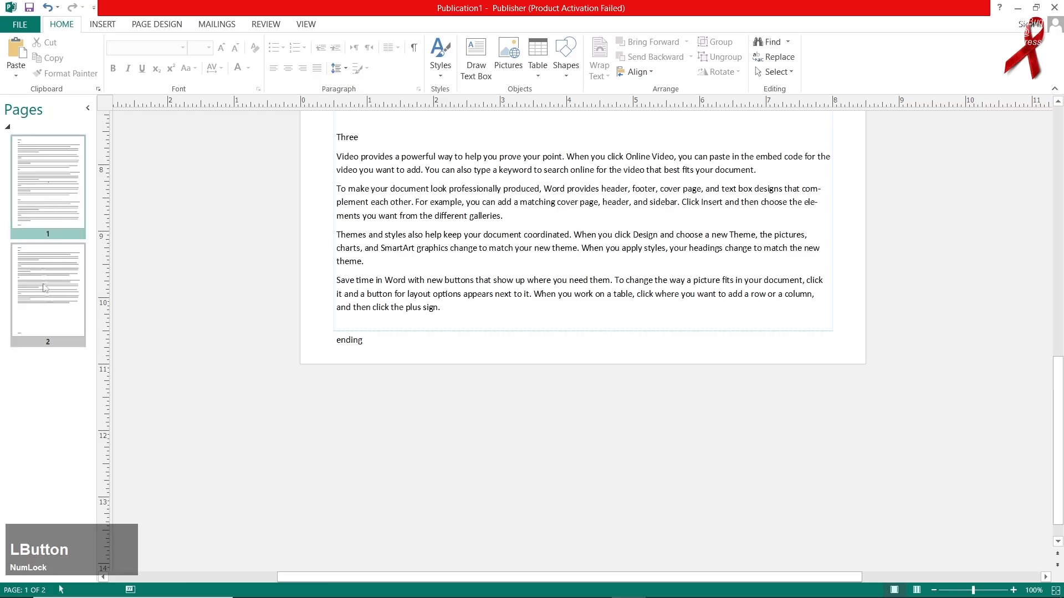
Insert a blank page after page 2 and check its header and footer.
{"action": "left_click", "coordinate": [50, 302]}
{"action": "right_click", "coordinate": [50, 302]}
{"action": "left_click", "coordinate": [57, 308]}
{"action": "left_click", "coordinate": [511, 350]}
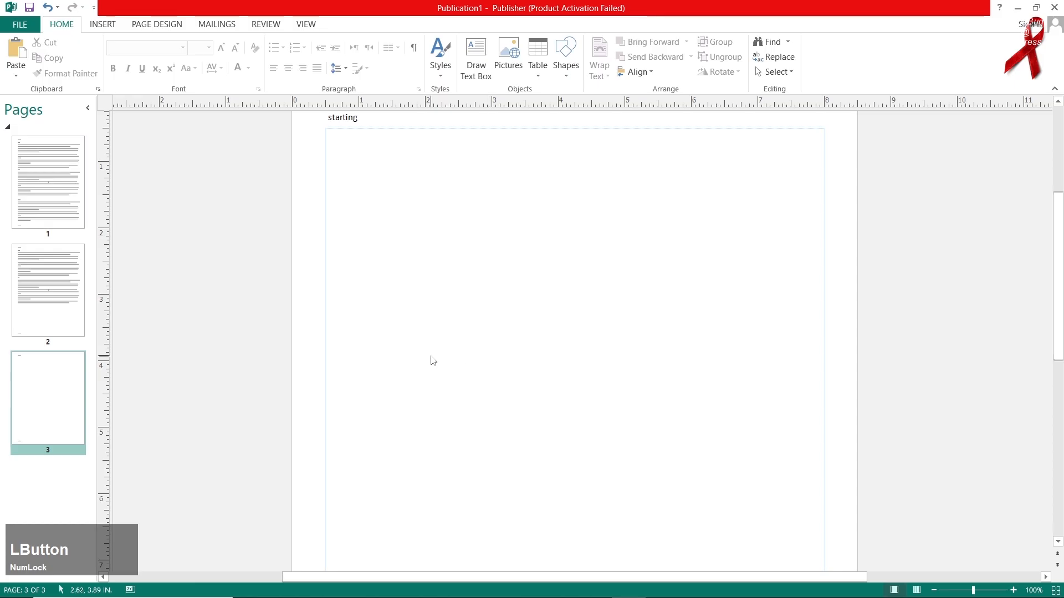
{"action": "scroll", "coordinate": [425, 320], "scroll_direction": "up", "scroll_amount": 2}
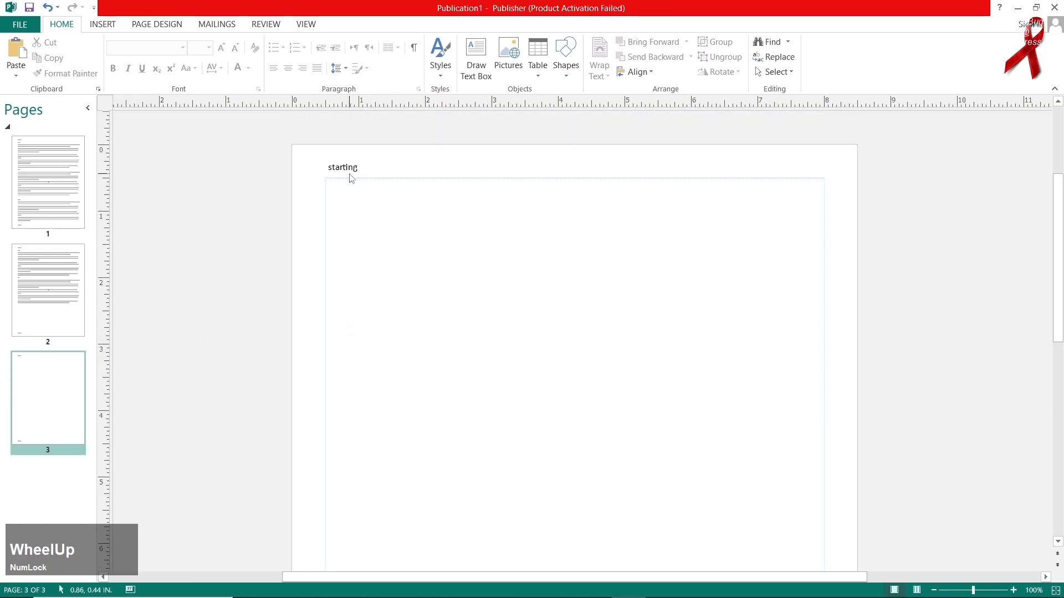
{"action": "scroll", "coordinate": [351, 221], "scroll_direction": "down", "scroll_amount": 8}
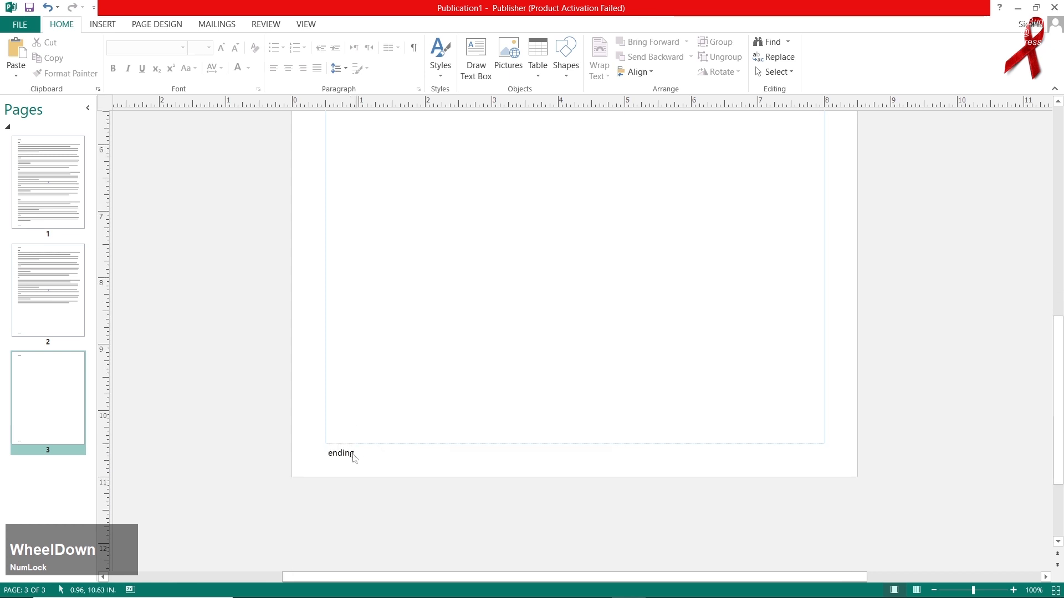
Insert page numbers at the top center of the pages and check them on pages 2 and 3.
{"action": "scroll", "coordinate": [327, 437], "scroll_direction": "up", "scroll_amount": 8}
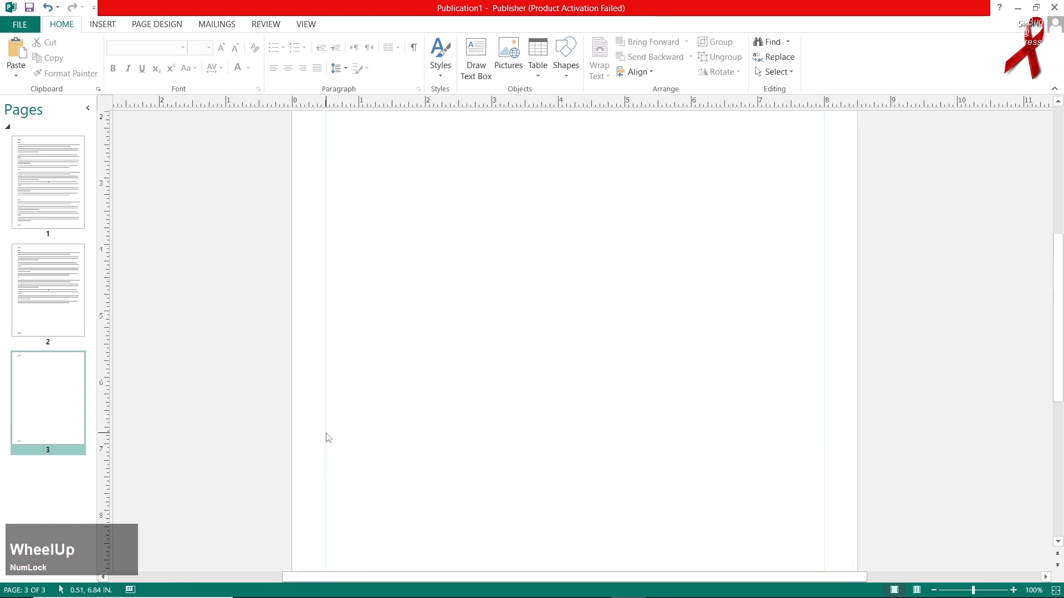
{"action": "left_click", "coordinate": [78, 191]}
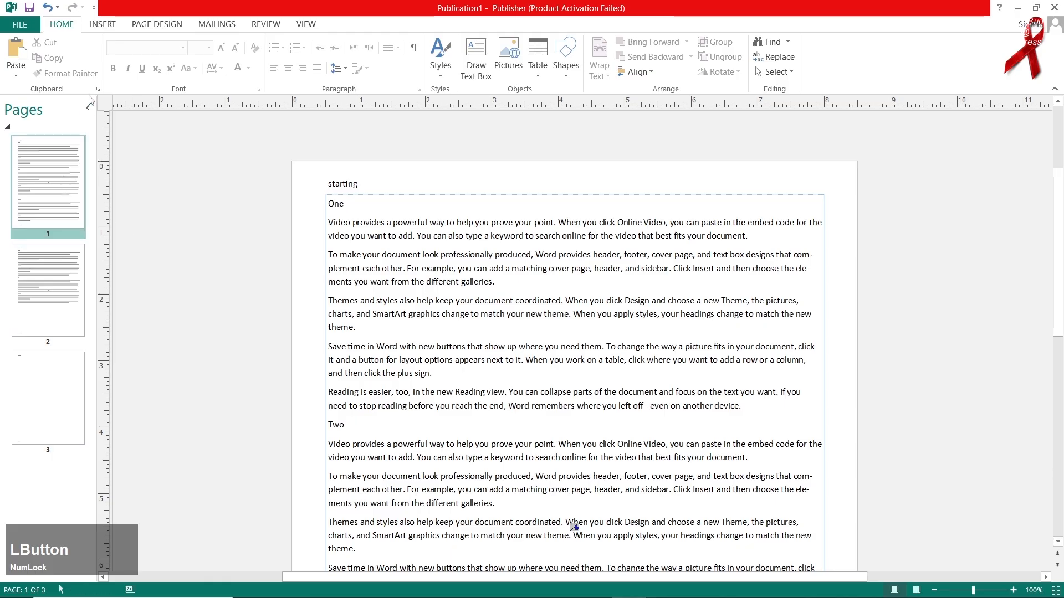
{"action": "left_click", "coordinate": [105, 24]}
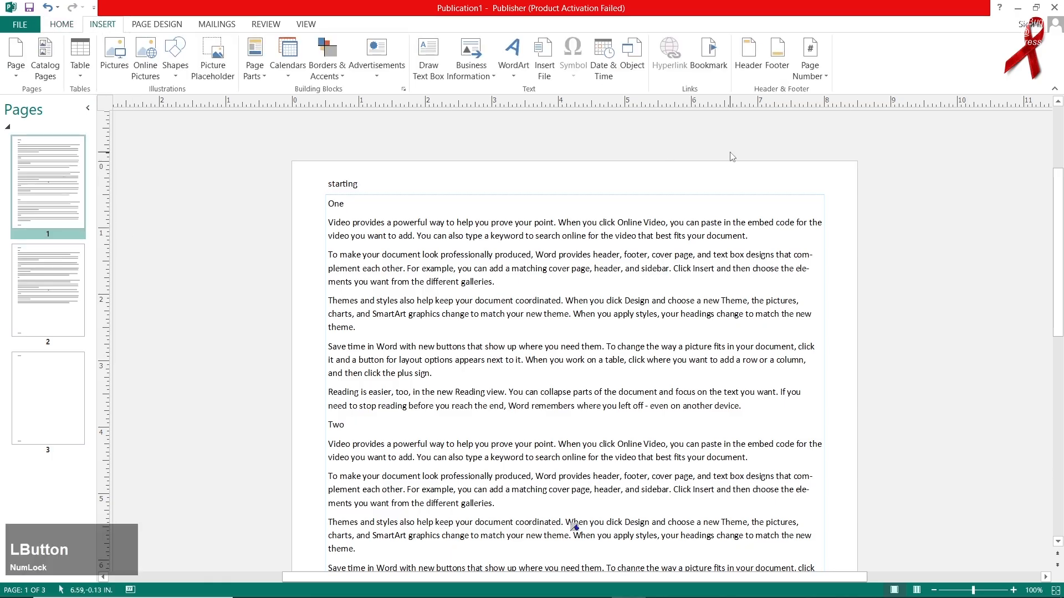
{"action": "left_click", "coordinate": [802, 81]}
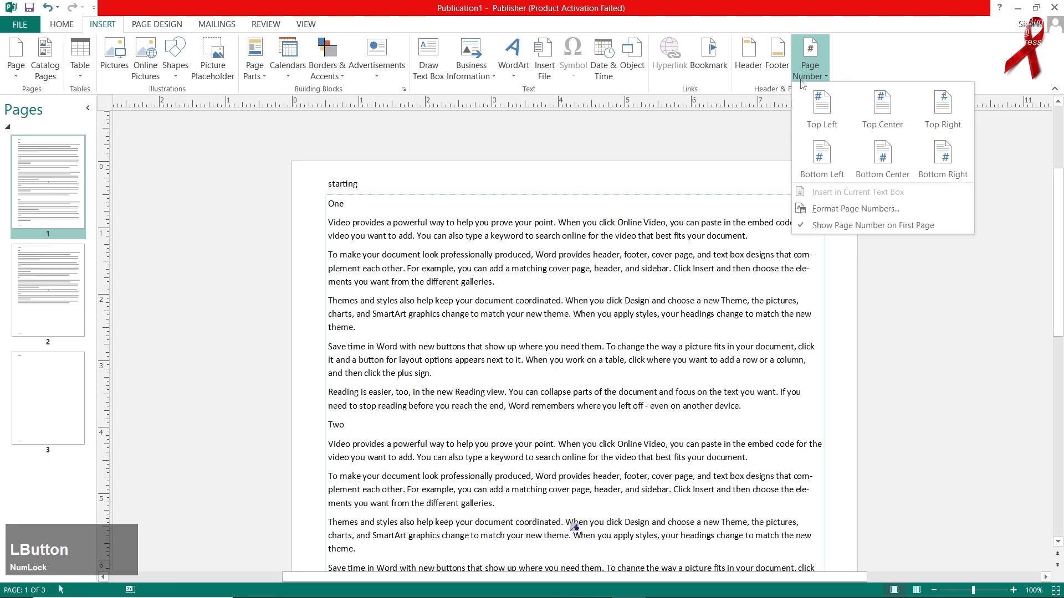
{"action": "left_click", "coordinate": [888, 125]}
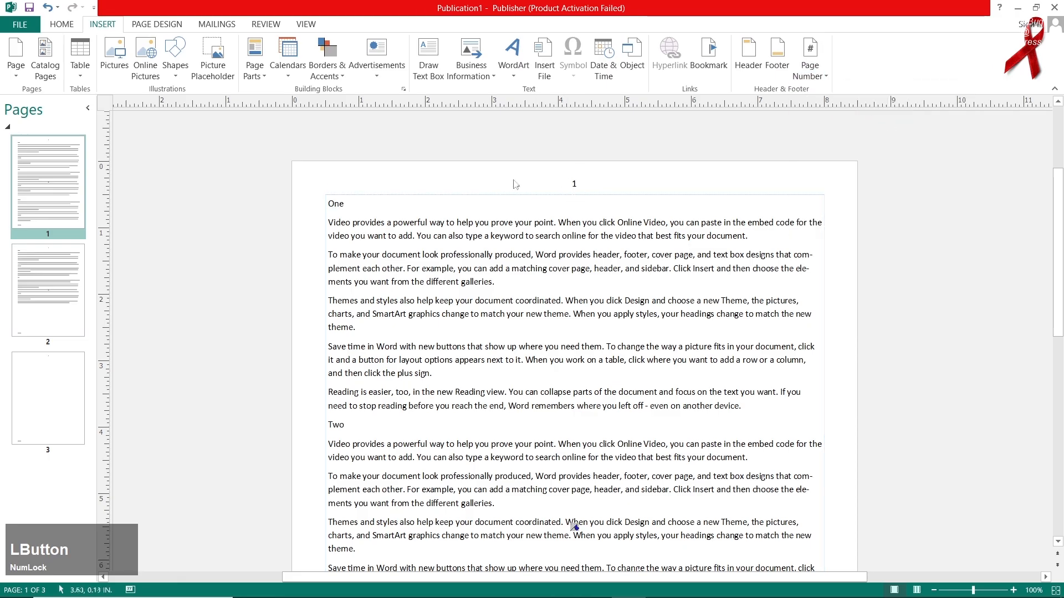
{"action": "left_click", "coordinate": [76, 304]}
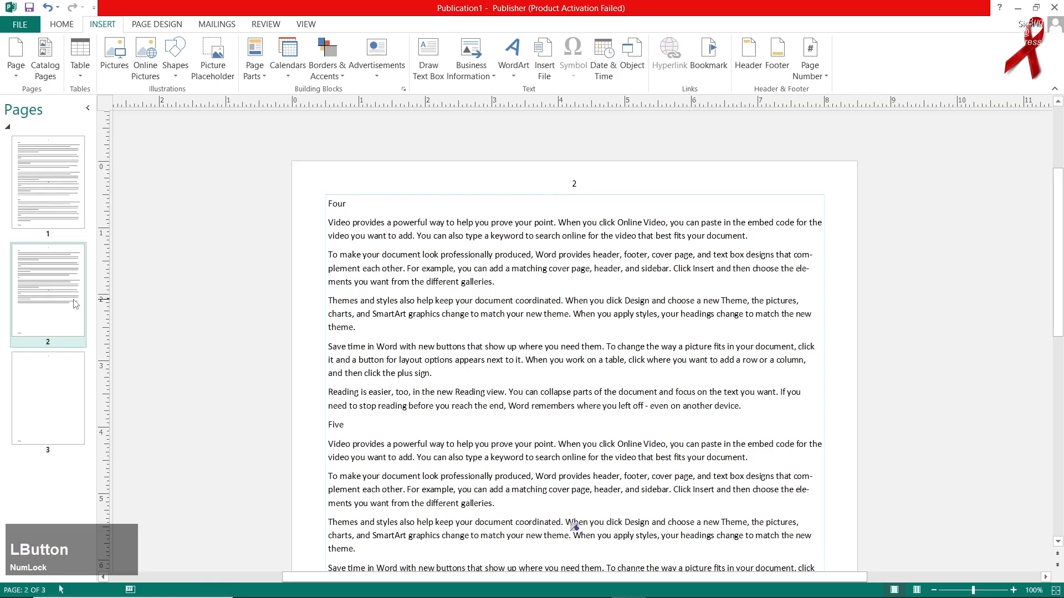
{"action": "left_click", "coordinate": [73, 382]}
{"action": "left_click", "coordinate": [46, 195]}
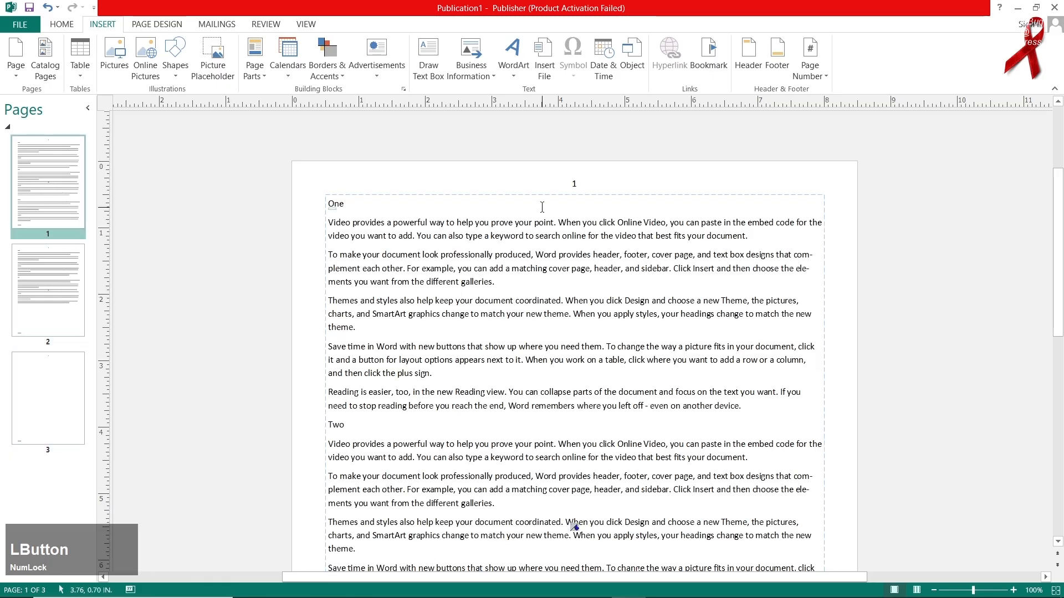
Place the page numbers at the top left of the pages, and switch them to the top right.
{"action": "left_click", "coordinate": [810, 58]}
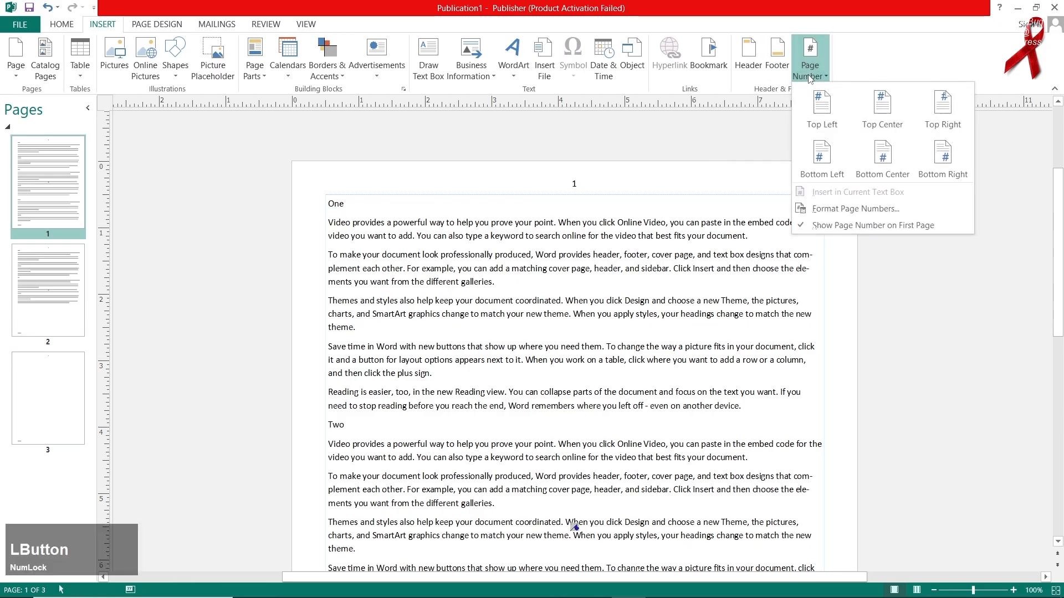
{"action": "left_click", "coordinate": [820, 118]}
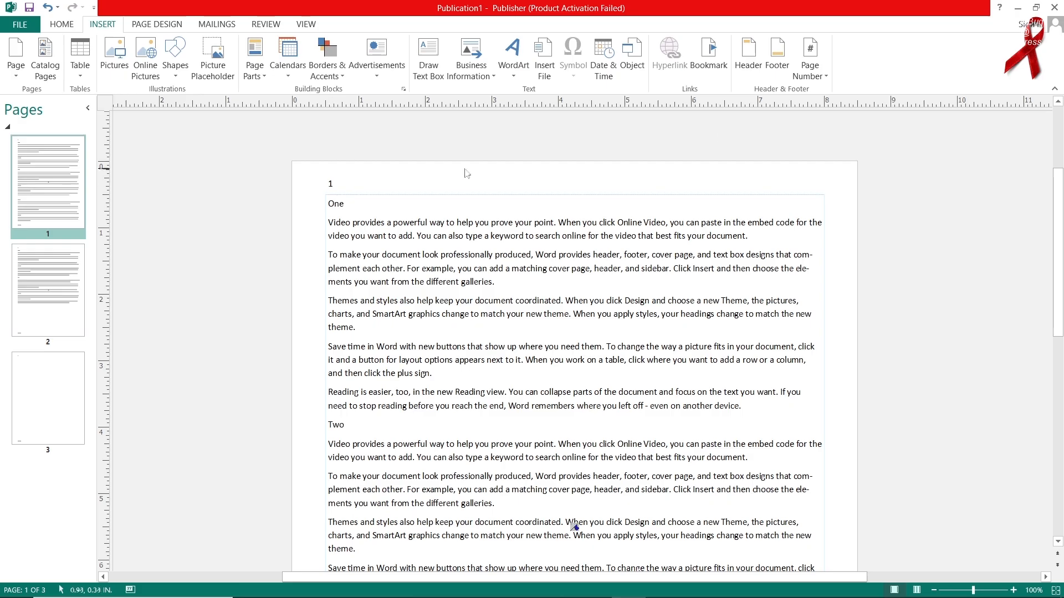
{"action": "left_click", "coordinate": [809, 58]}
{"action": "left_click", "coordinate": [946, 124]}
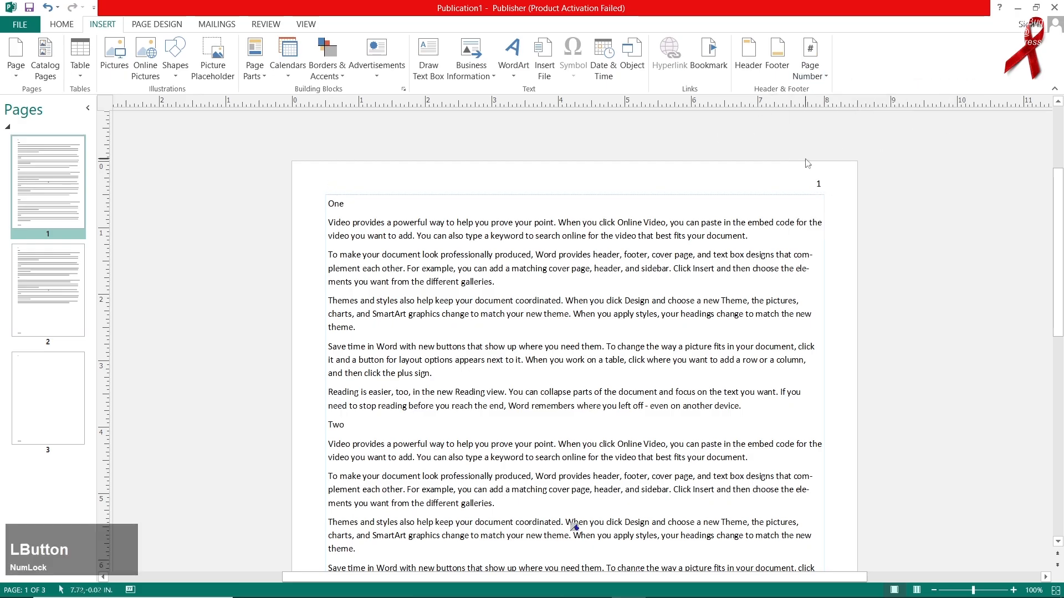
Add page numbers at the bottom left of the pages and check the foot of page 1.
{"action": "left_click", "coordinate": [810, 58]}
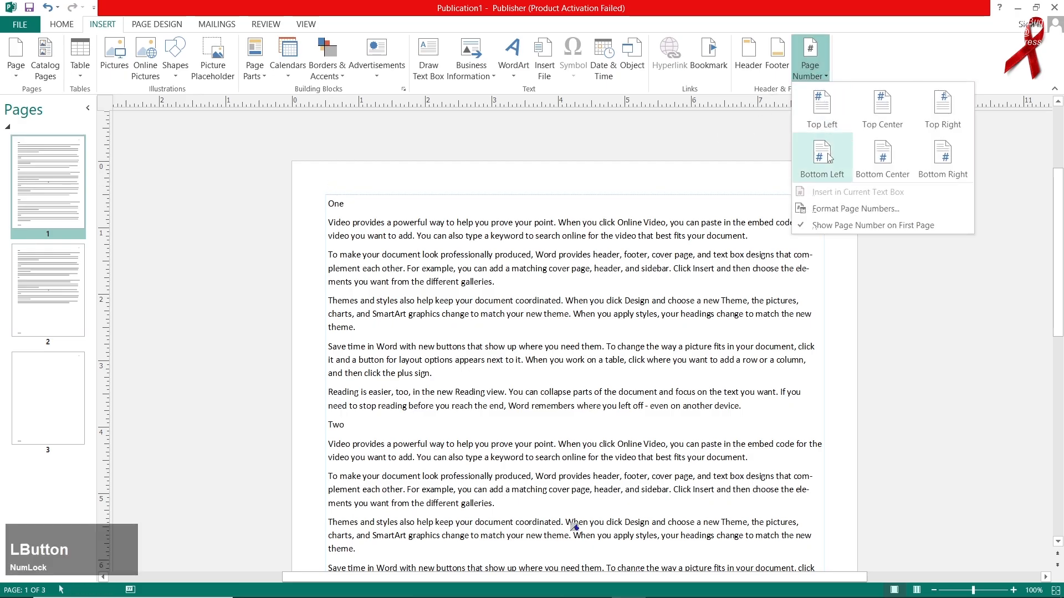
{"action": "left_click", "coordinate": [828, 158]}
{"action": "scroll", "coordinate": [423, 308], "scroll_direction": "down", "scroll_amount": 6}
{"action": "scroll", "coordinate": [423, 308], "scroll_direction": "down", "scroll_amount": 3}
{"action": "left_click", "coordinate": [333, 503]}
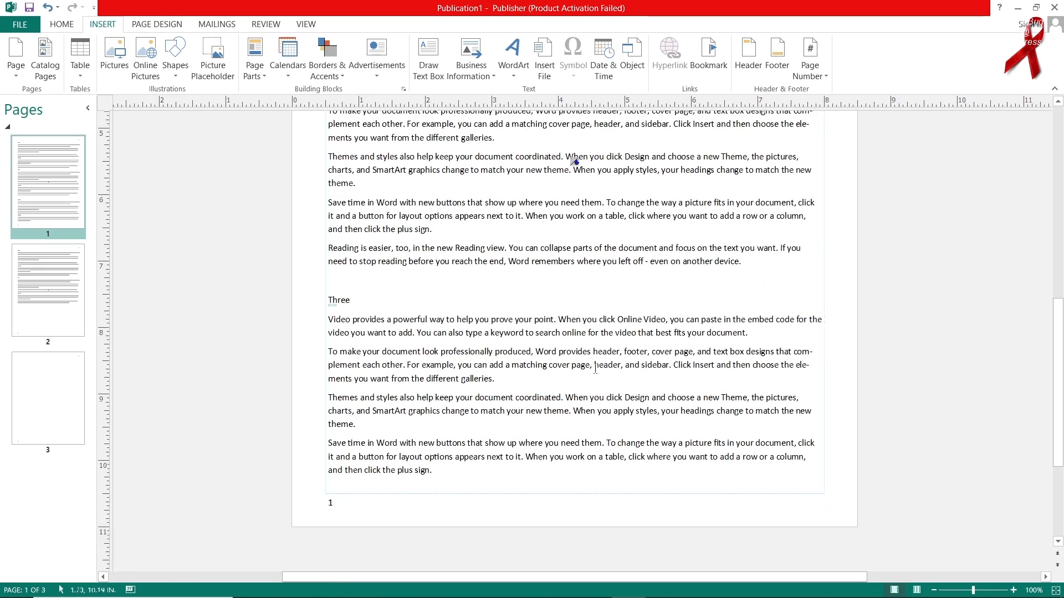
Change the bottom page numbers to the center position and on to the bottom right.
{"action": "left_click", "coordinate": [810, 58]}
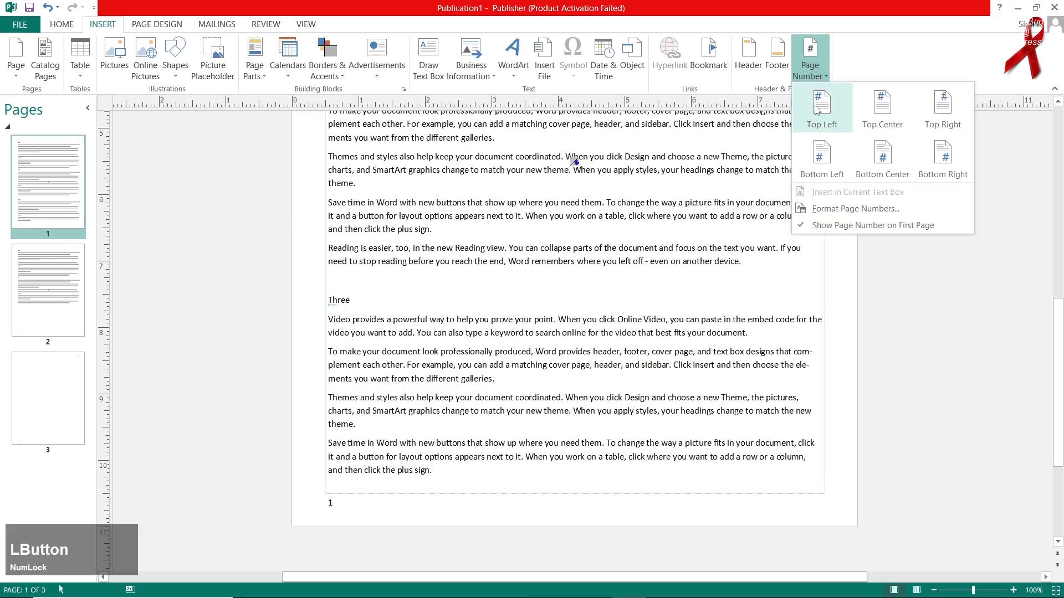
{"action": "left_click", "coordinate": [877, 160]}
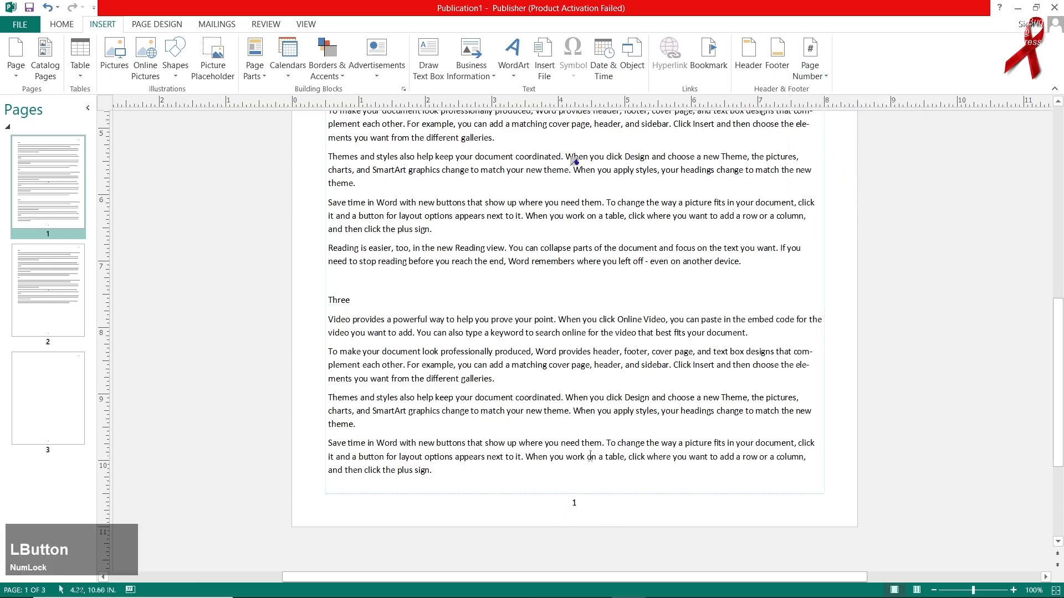
{"action": "left_click", "coordinate": [810, 58]}
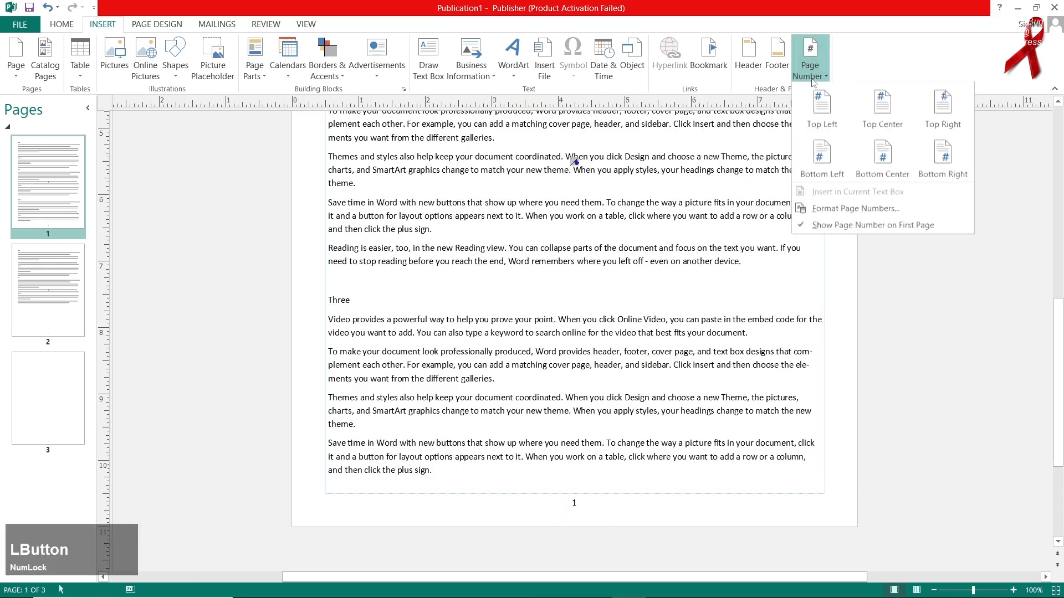
{"action": "left_click", "coordinate": [927, 167]}
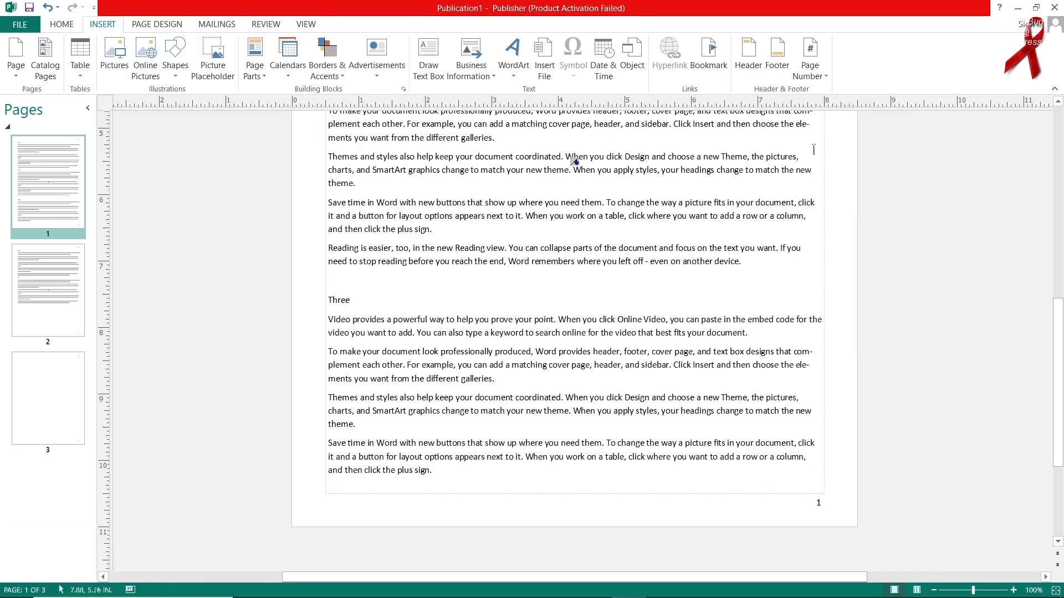
Set the section's page numbering to start with 50 and check the numbers on all three pages.
{"action": "left_click", "coordinate": [809, 78]}
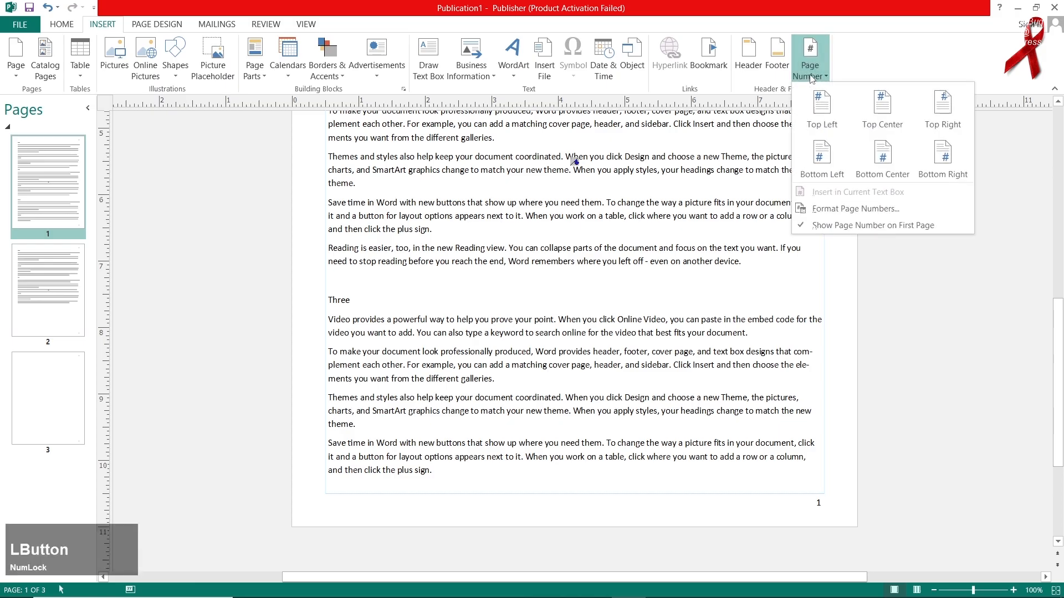
{"action": "left_click", "coordinate": [856, 210]}
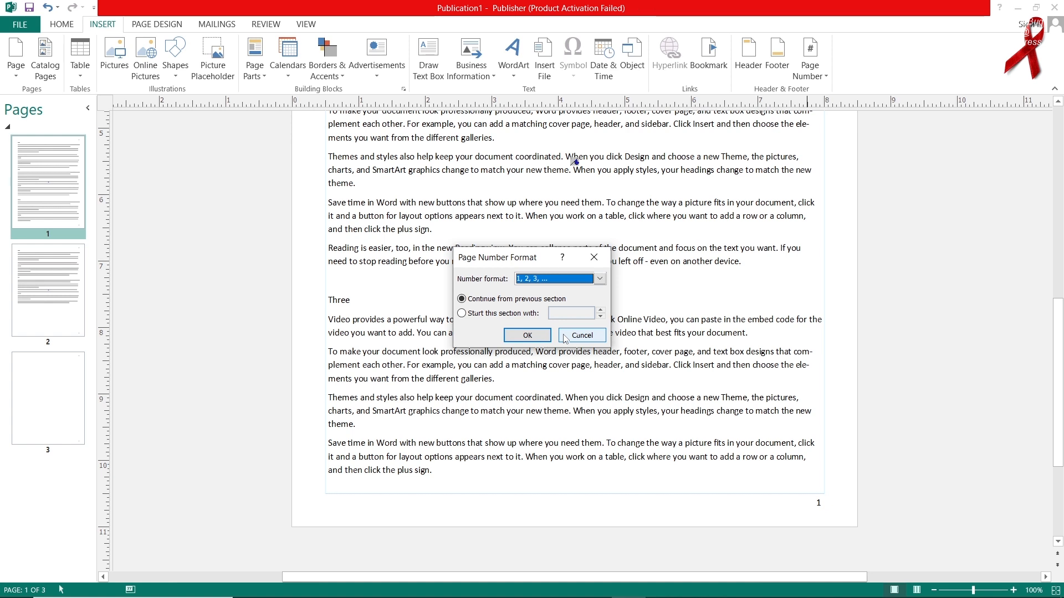
{"action": "left_click", "coordinate": [527, 316]}
{"action": "double_click", "coordinate": [553, 314]}
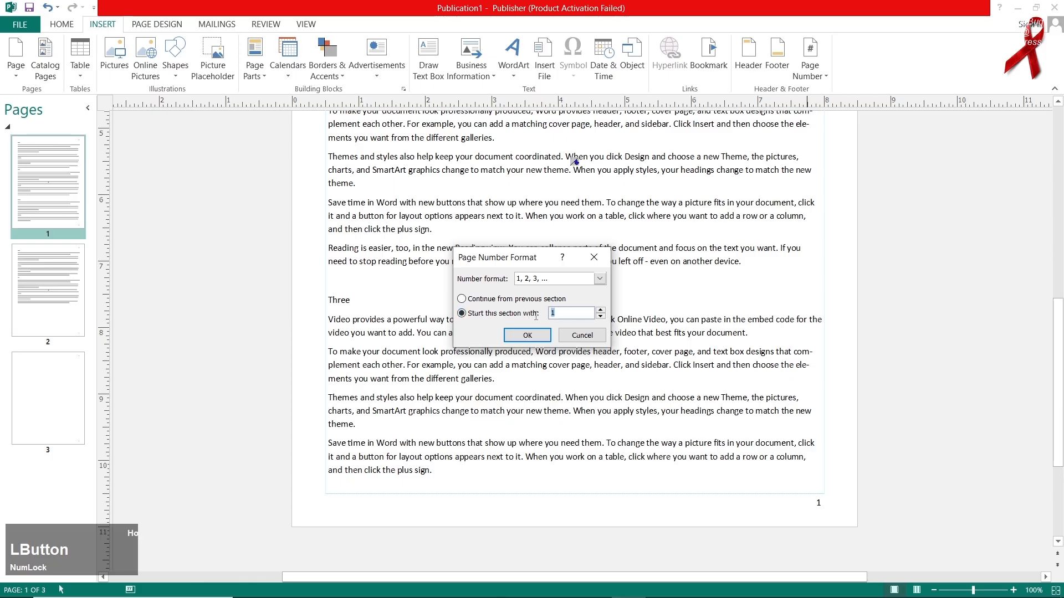
{"action": "type", "text": "50"}
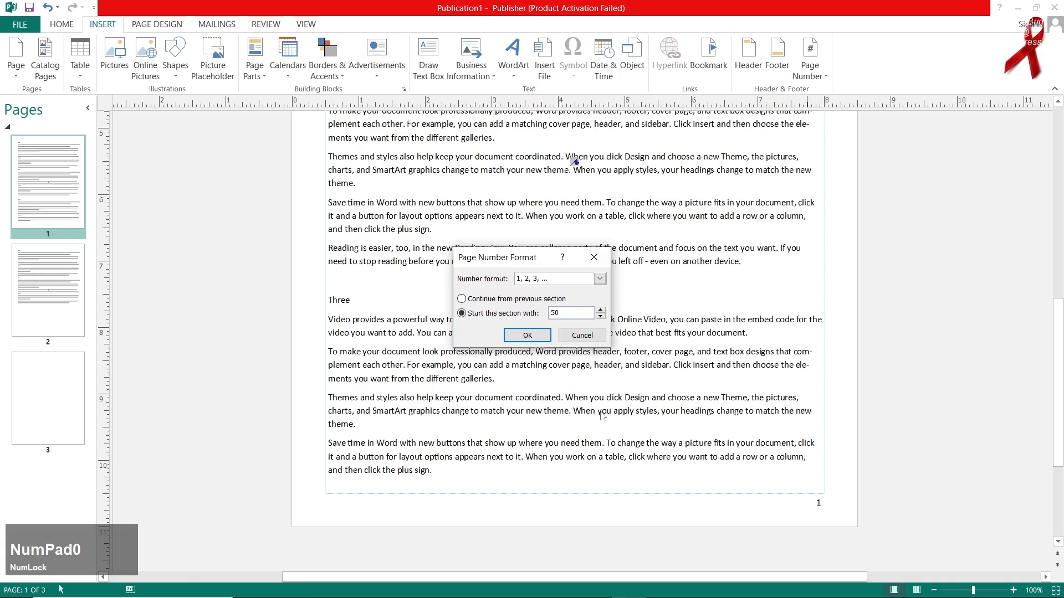
{"action": "left_click", "coordinate": [527, 335]}
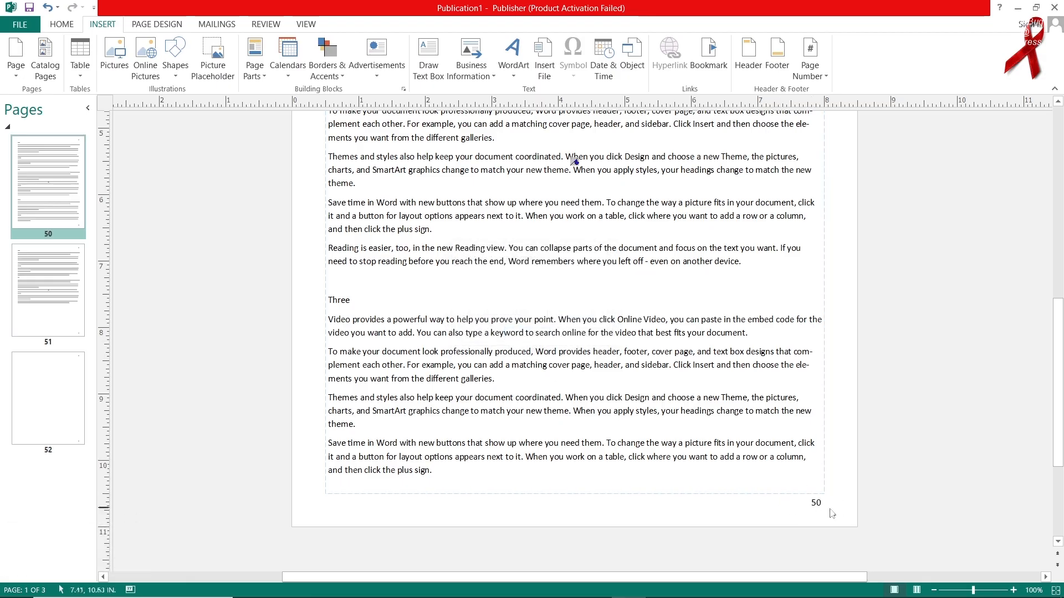
{"action": "right_click", "coordinate": [61, 272]}
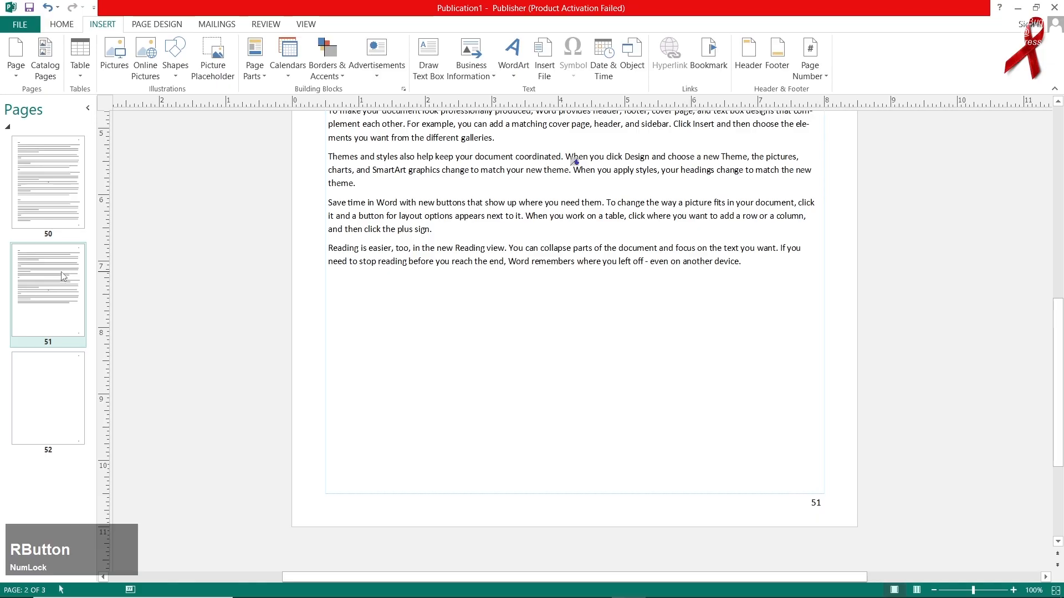
{"action": "left_click", "coordinate": [55, 393]}
{"action": "left_click", "coordinate": [48, 183]}
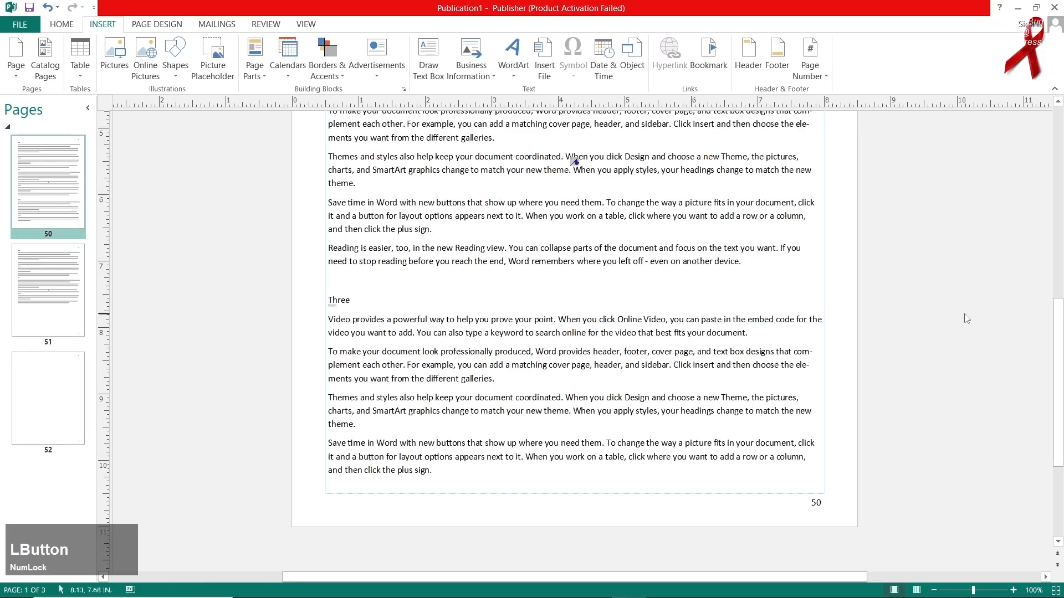
Try inserting the page number inside the body text box, in the second paragraph under Two, and undo it.
{"action": "left_click_drag", "start_coordinate": [1058, 328], "coordinate": [1058, 136]}
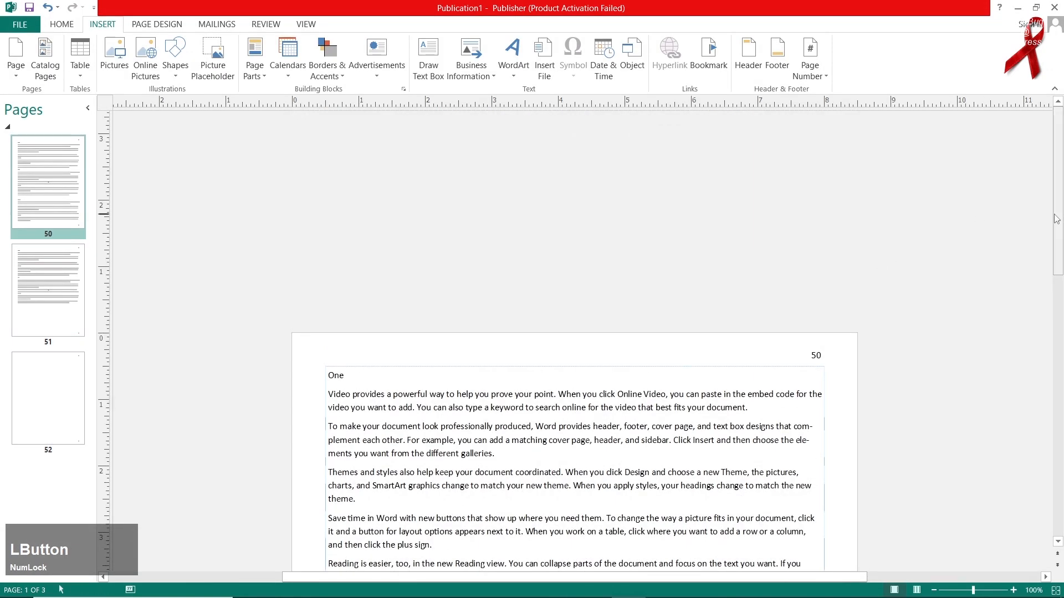
{"action": "scroll", "coordinate": [1057, 219], "scroll_direction": "down", "scroll_amount": 5}
{"action": "left_click", "coordinate": [555, 471]}
{"action": "scroll", "coordinate": [453, 346], "scroll_direction": "up", "scroll_amount": 2}
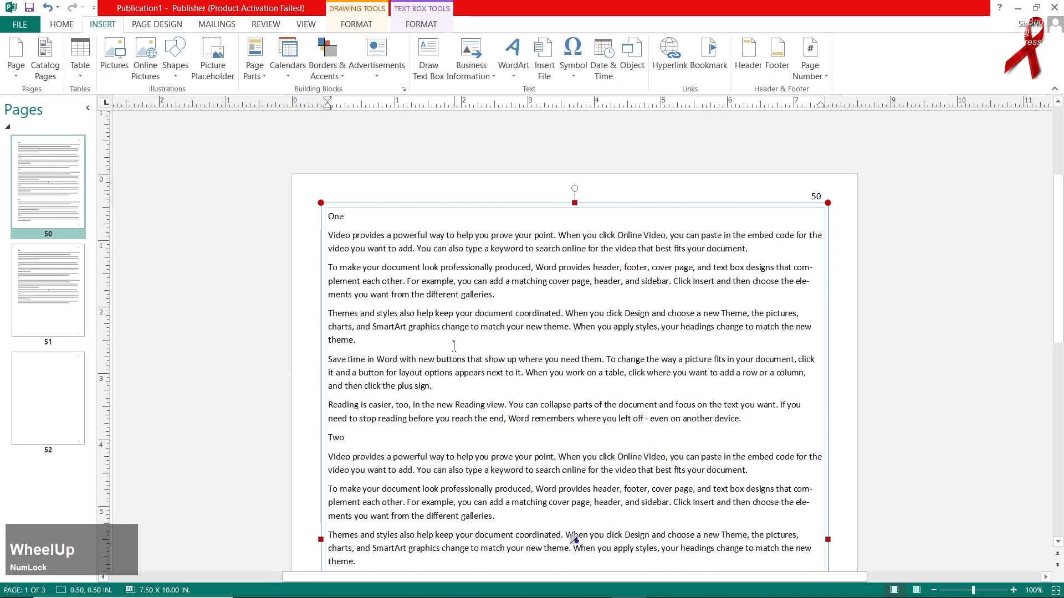
{"action": "left_click", "coordinate": [823, 76]}
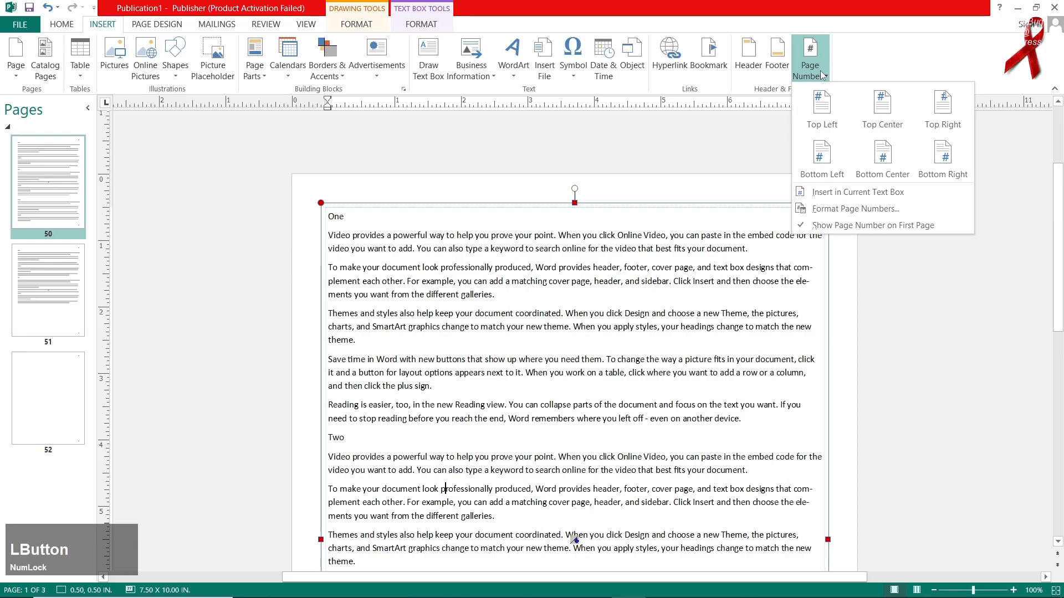
{"action": "left_click", "coordinate": [857, 192]}
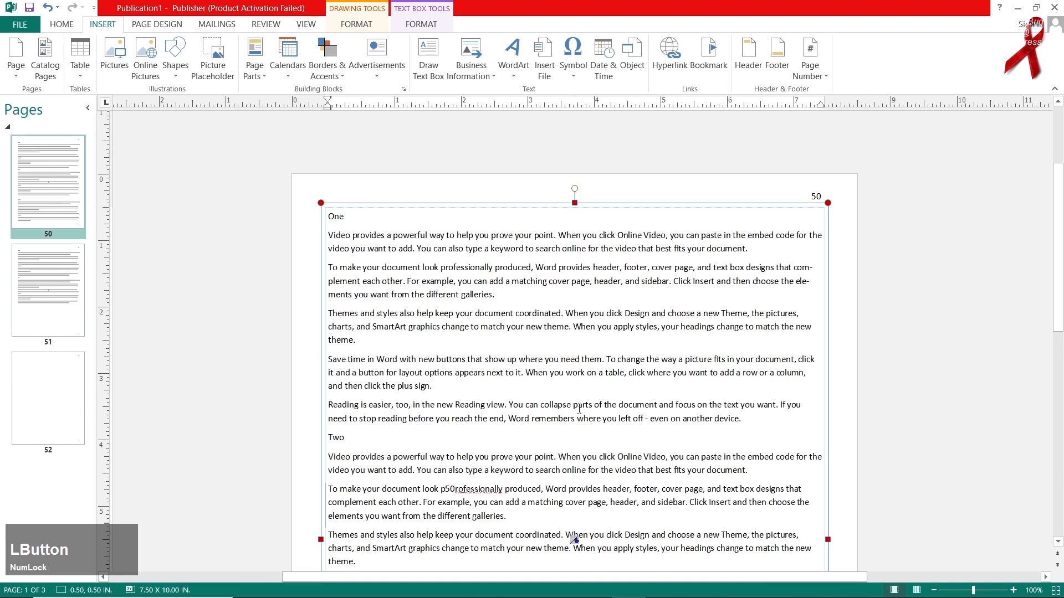
{"action": "key", "text": "ctrl+z"}
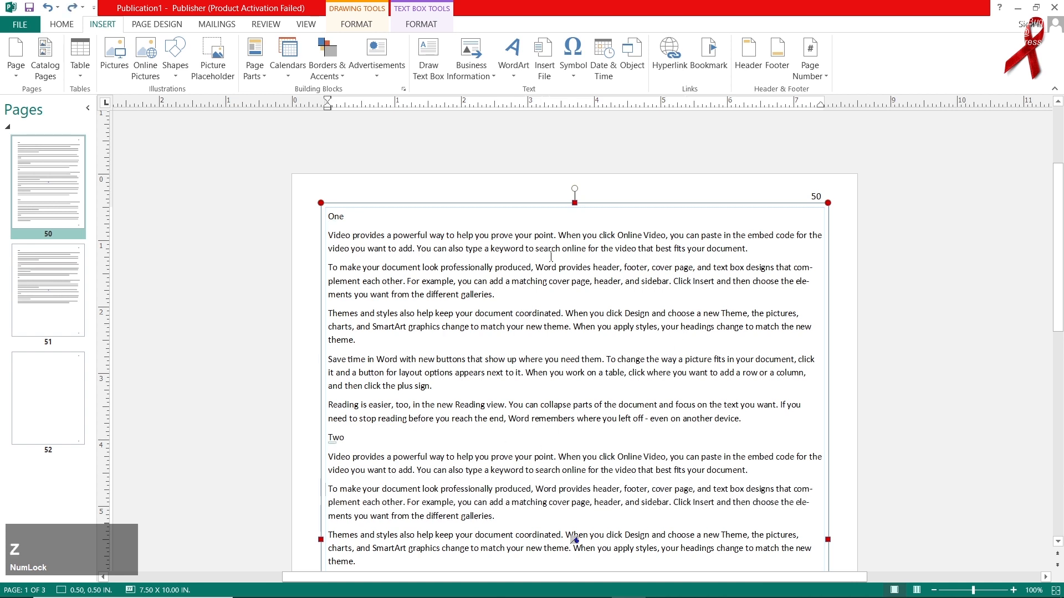
Insert the page number in the current text box right after the heading One and check all three pages.
{"action": "left_click", "coordinate": [575, 216]}
{"action": "left_click", "coordinate": [810, 60]}
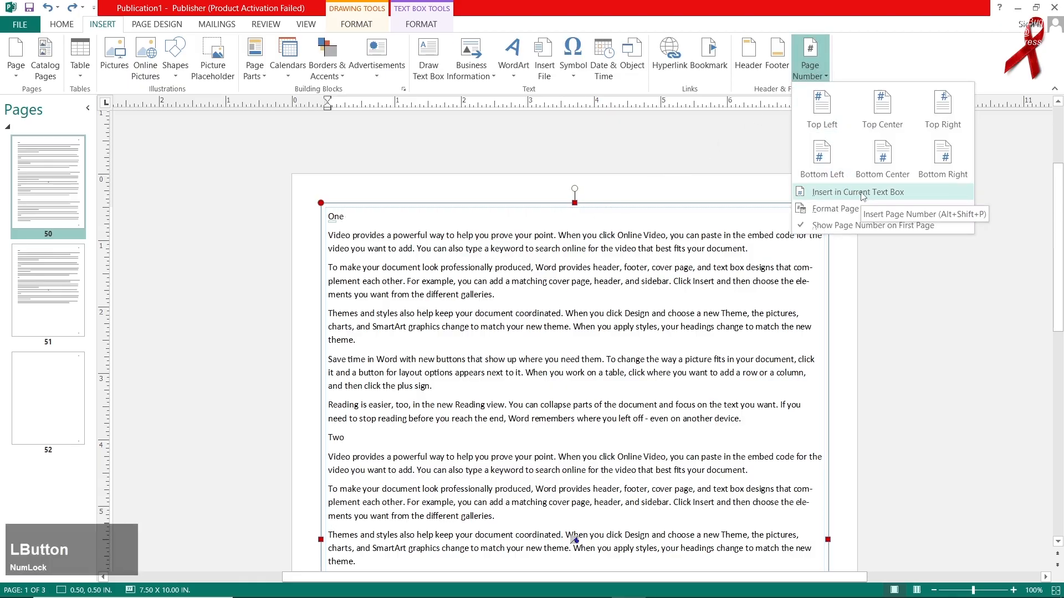
{"action": "left_click", "coordinate": [862, 192]}
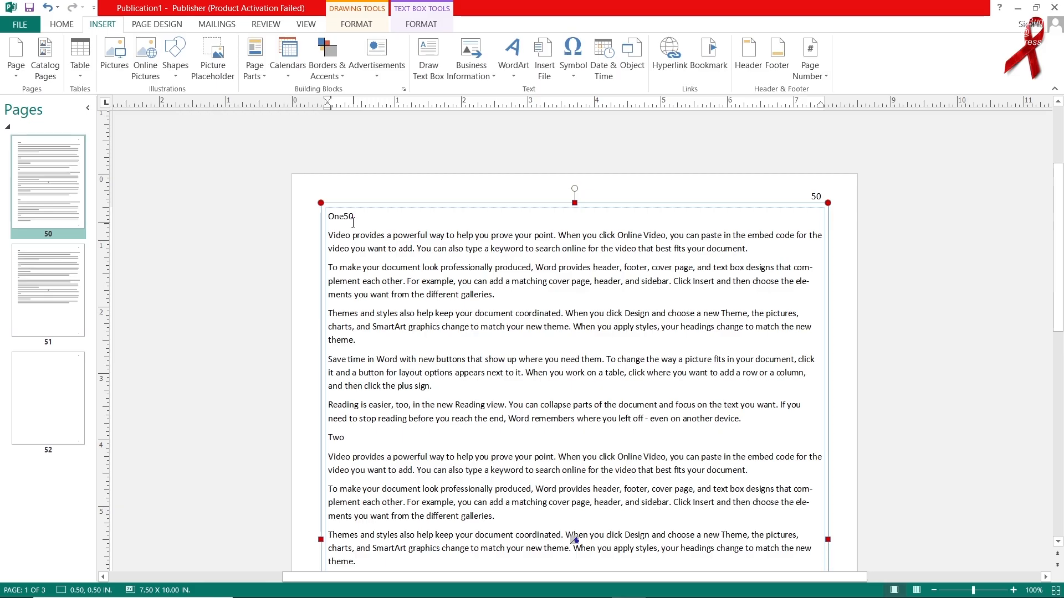
{"action": "left_click", "coordinate": [31, 284]}
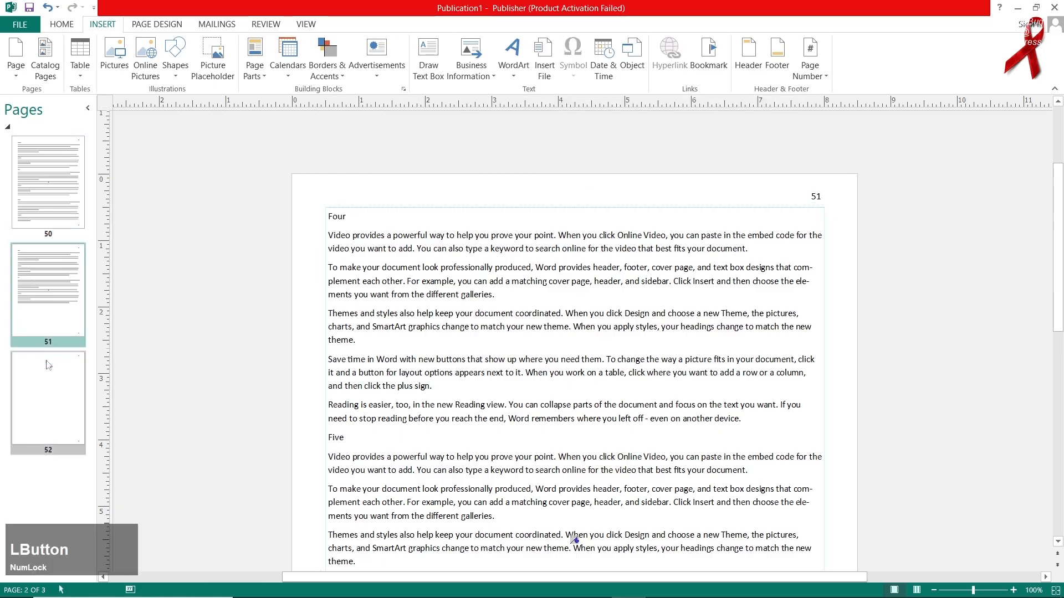
{"action": "left_click", "coordinate": [52, 397]}
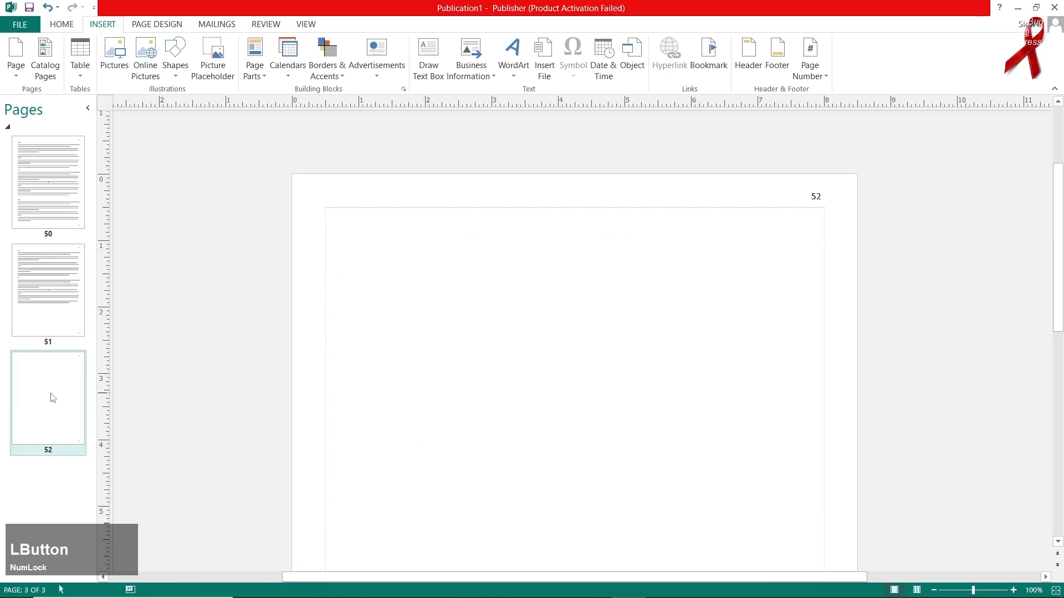
{"action": "left_click", "coordinate": [48, 183]}
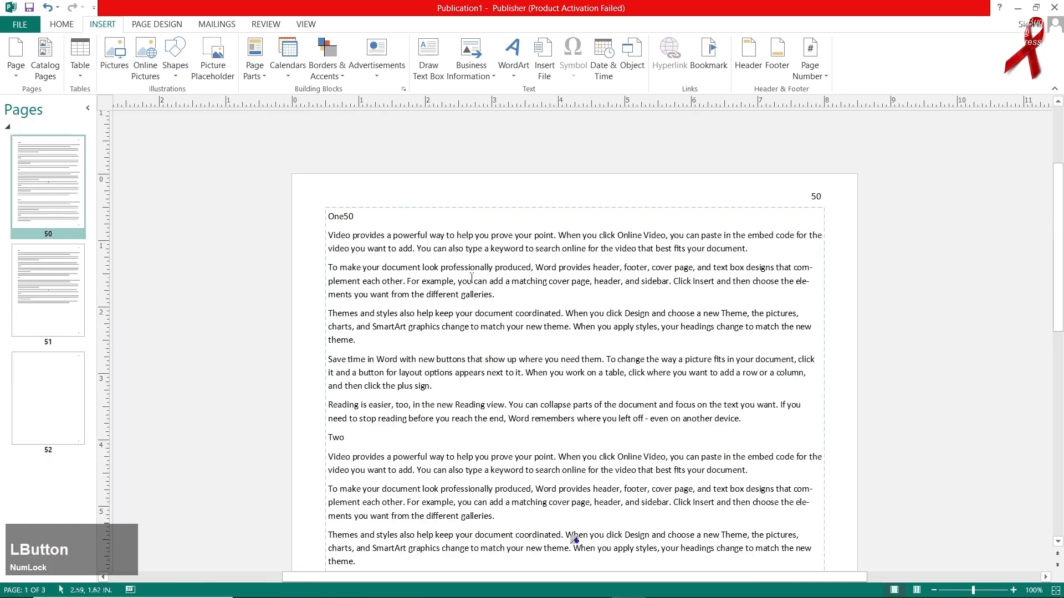
{"action": "scroll", "coordinate": [469, 274], "scroll_direction": "down", "scroll_amount": 1}
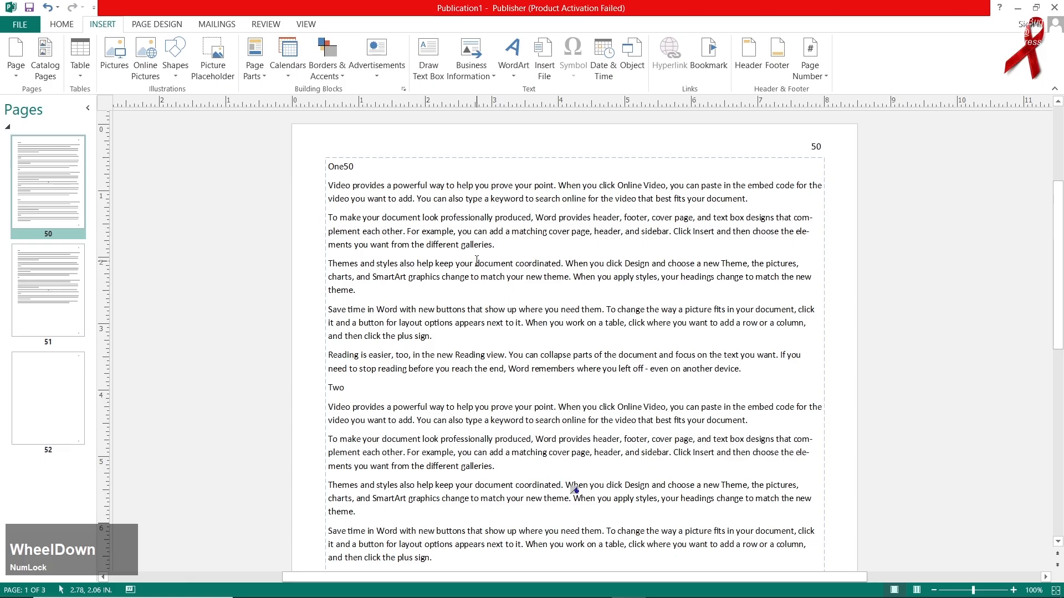